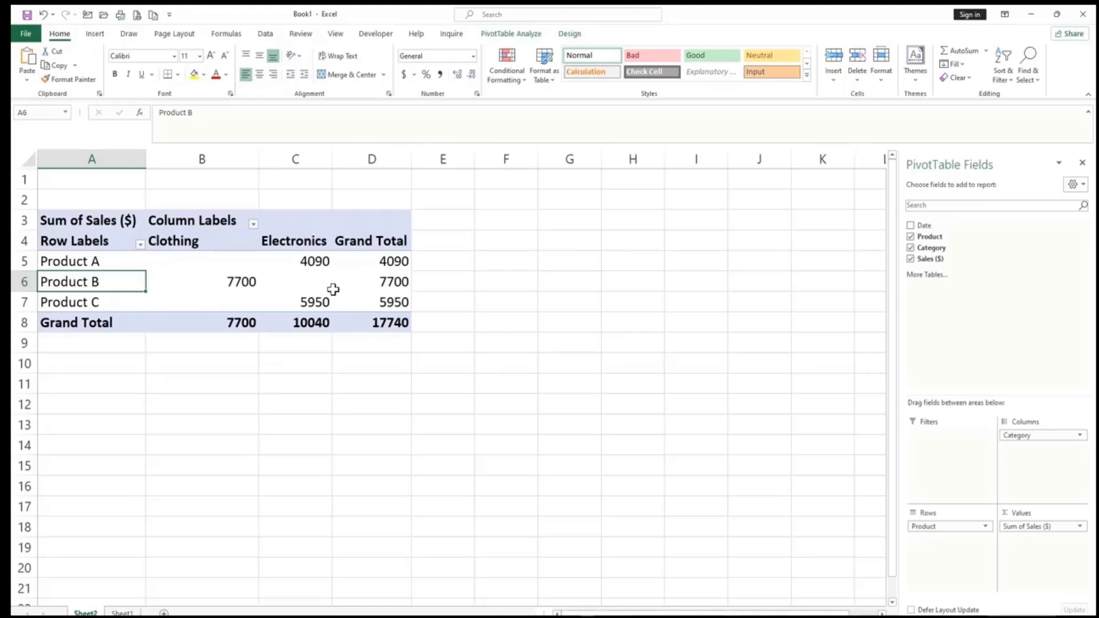
- Compare the pivot table's sales by product and category with the source records on Sheet1
click(305, 279)
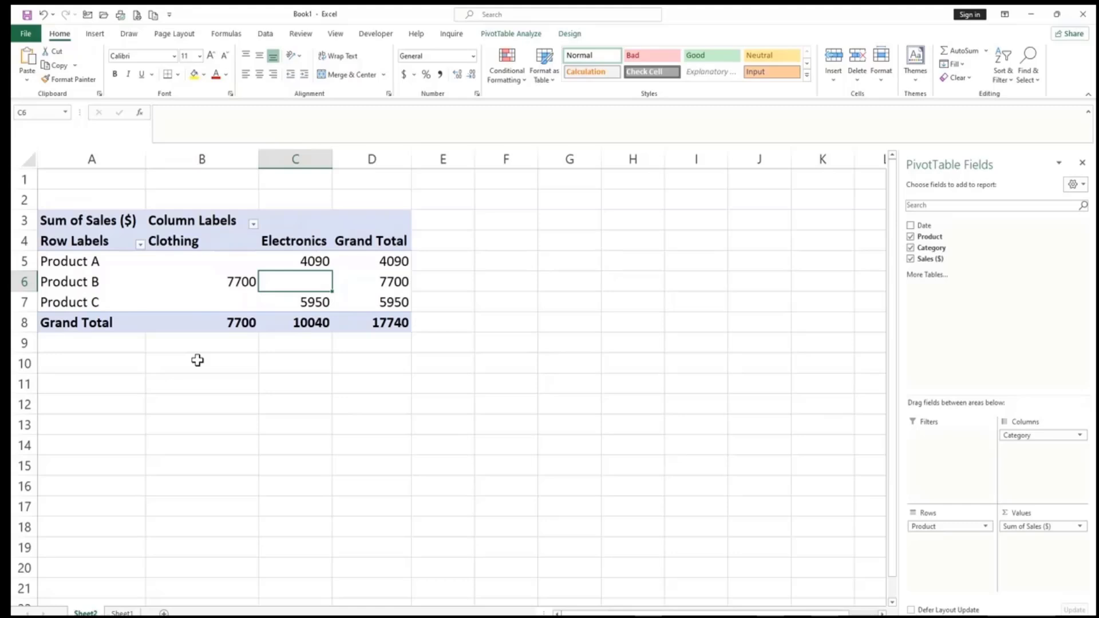
click(122, 612)
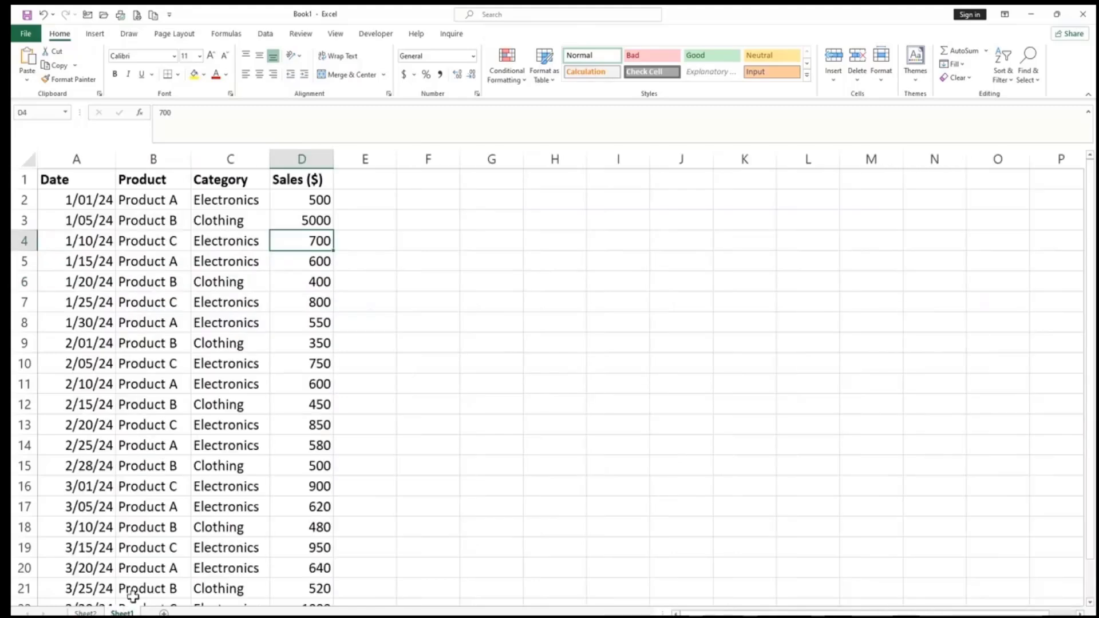
click(224, 342)
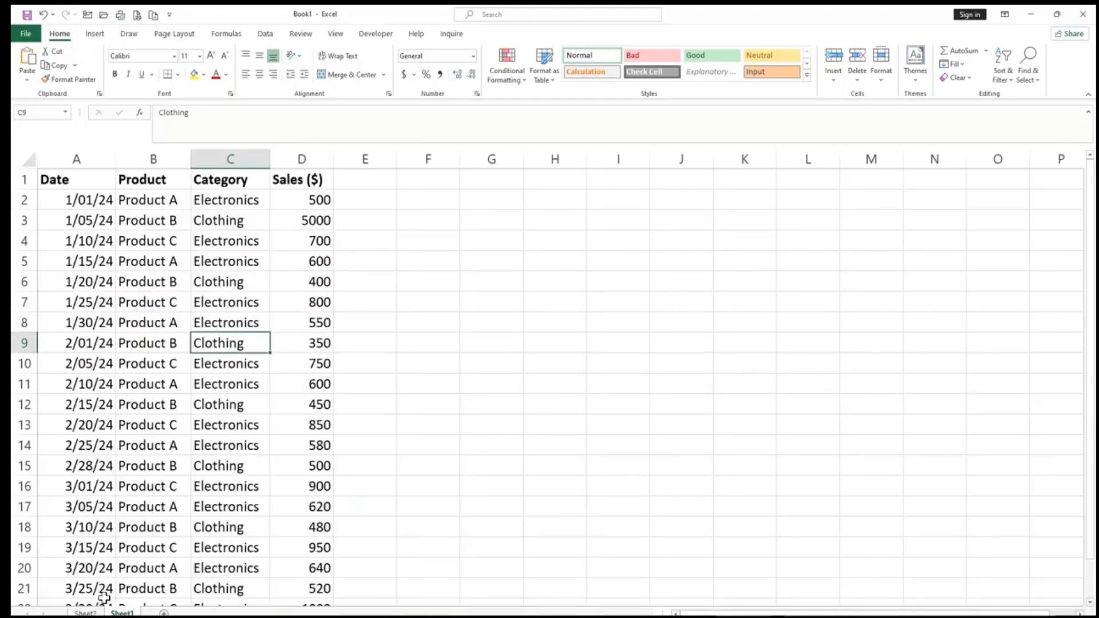
click(85, 613)
click(179, 282)
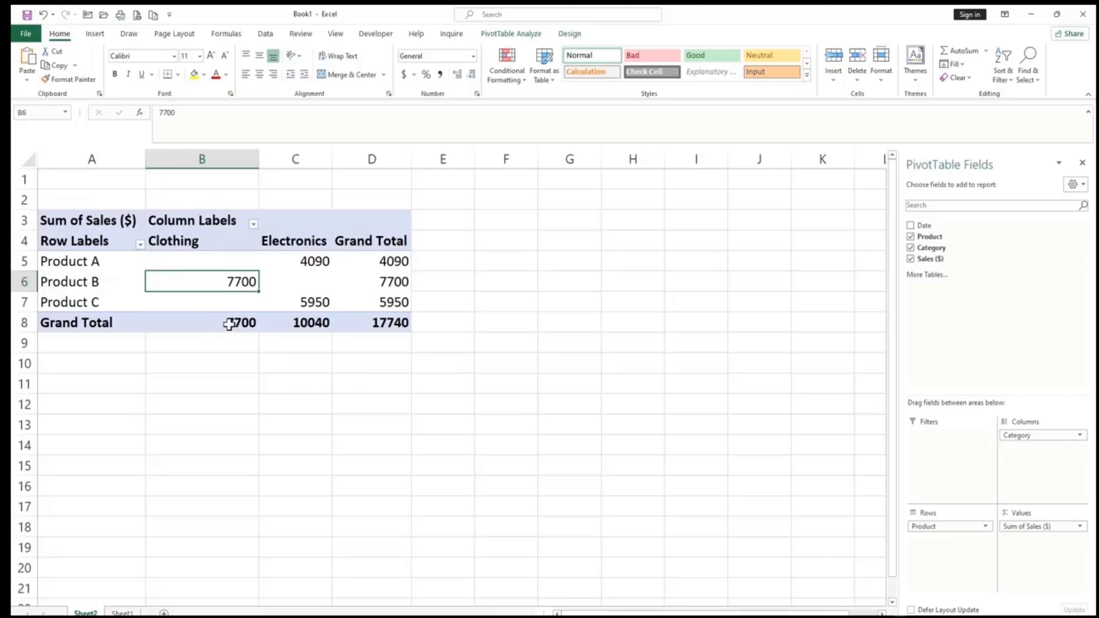
mouse_move(211, 316)
click(273, 385)
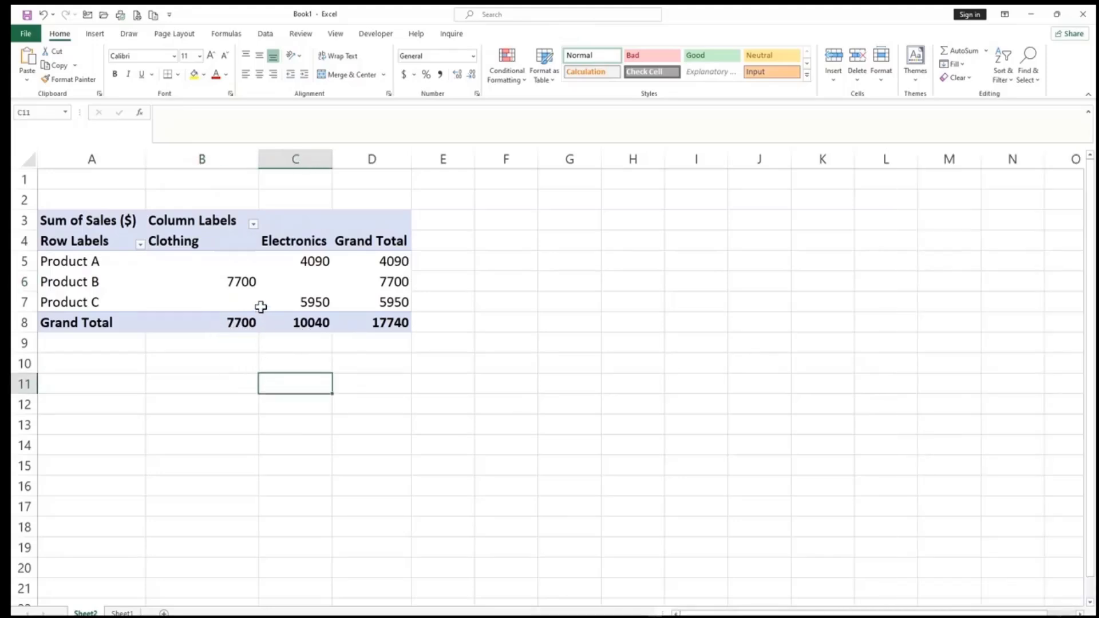
mouse_move(261, 306)
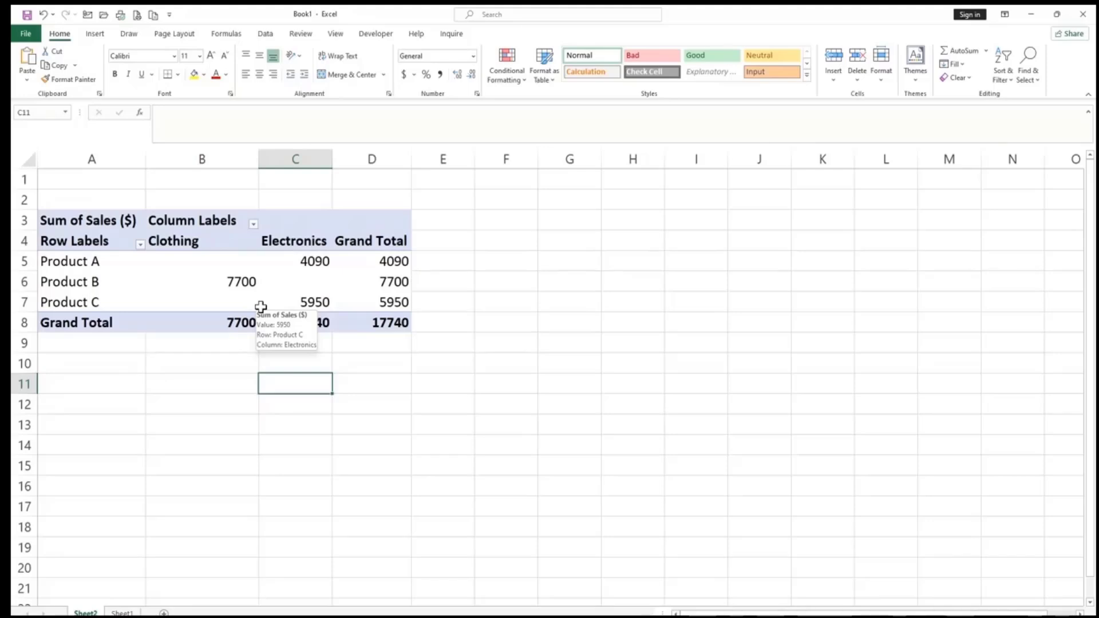
- Review the Product row field's options and the Summarize Values By functions available for the grand totals
click(309, 260)
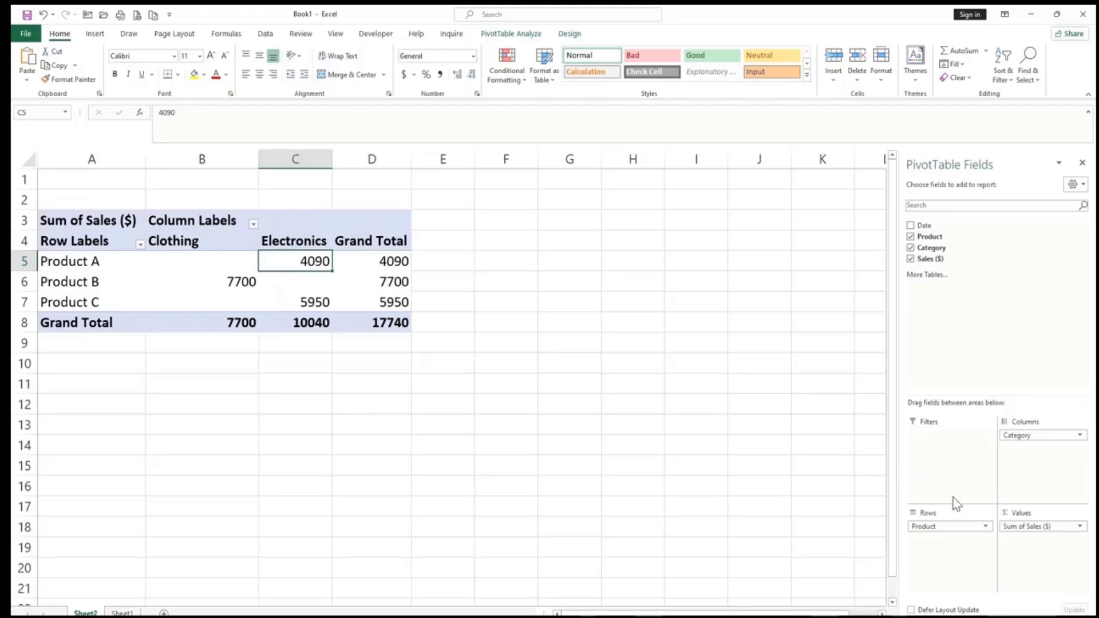
click(933, 527)
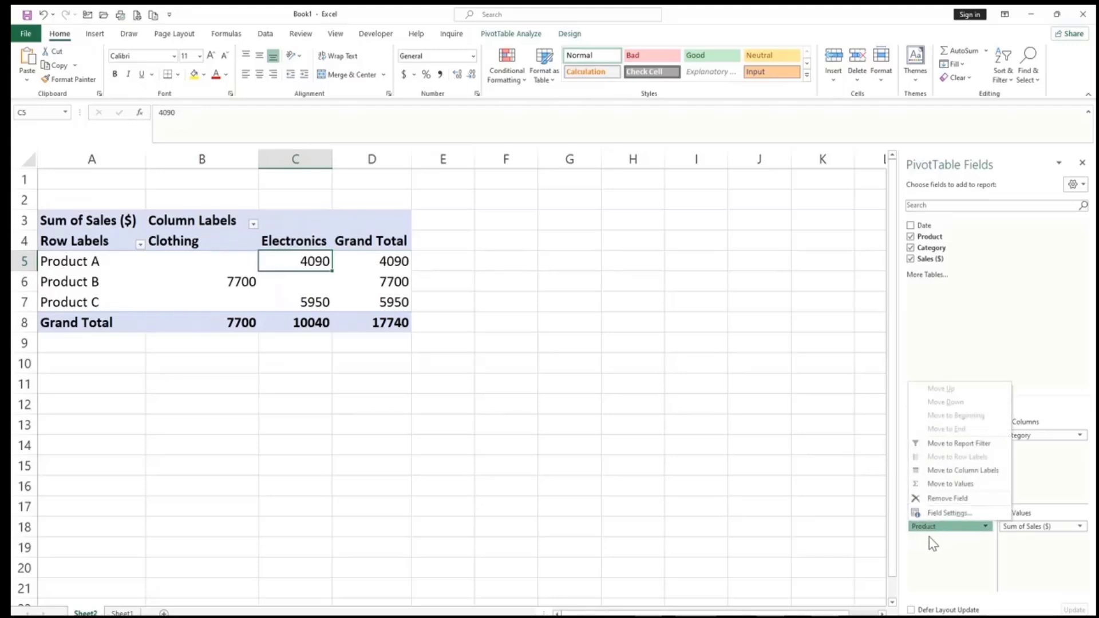
click(930, 540)
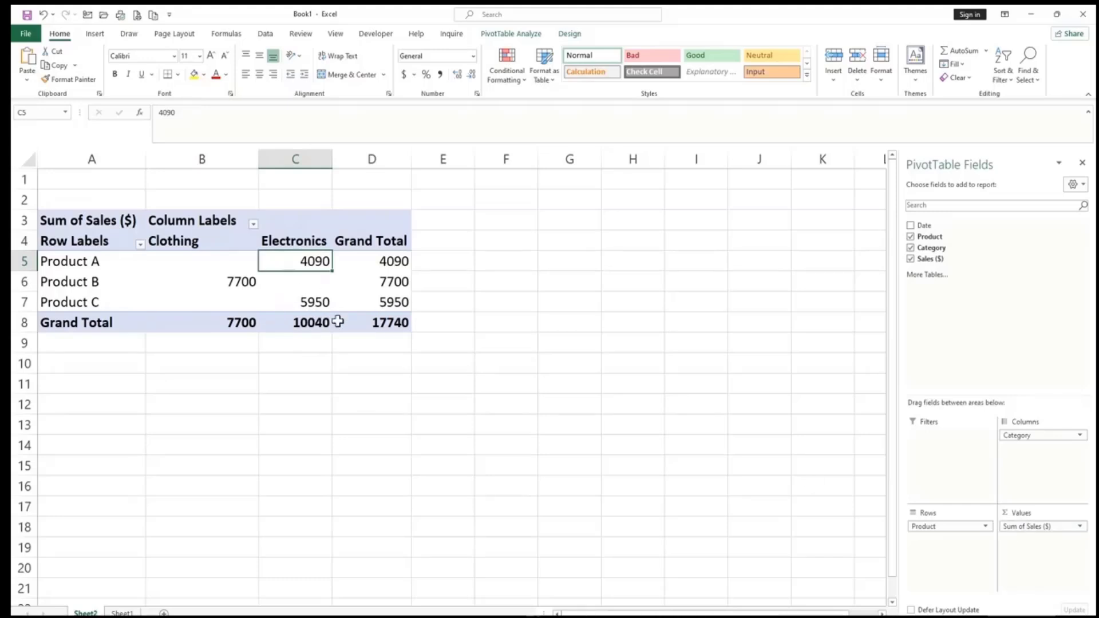
drag(383, 319, 320, 317)
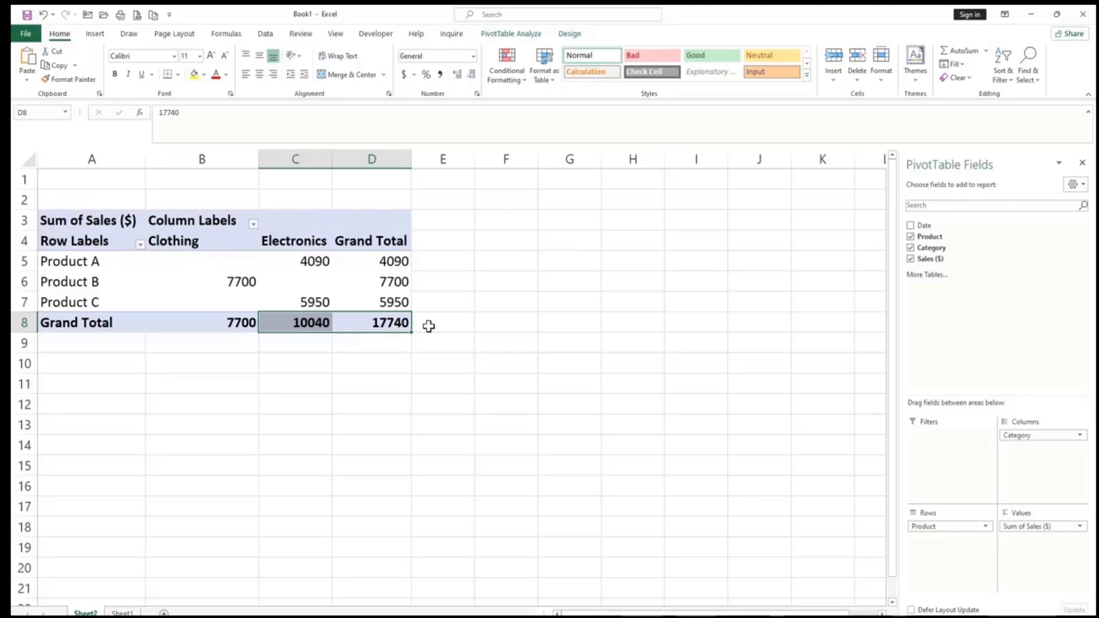
right_click(399, 322)
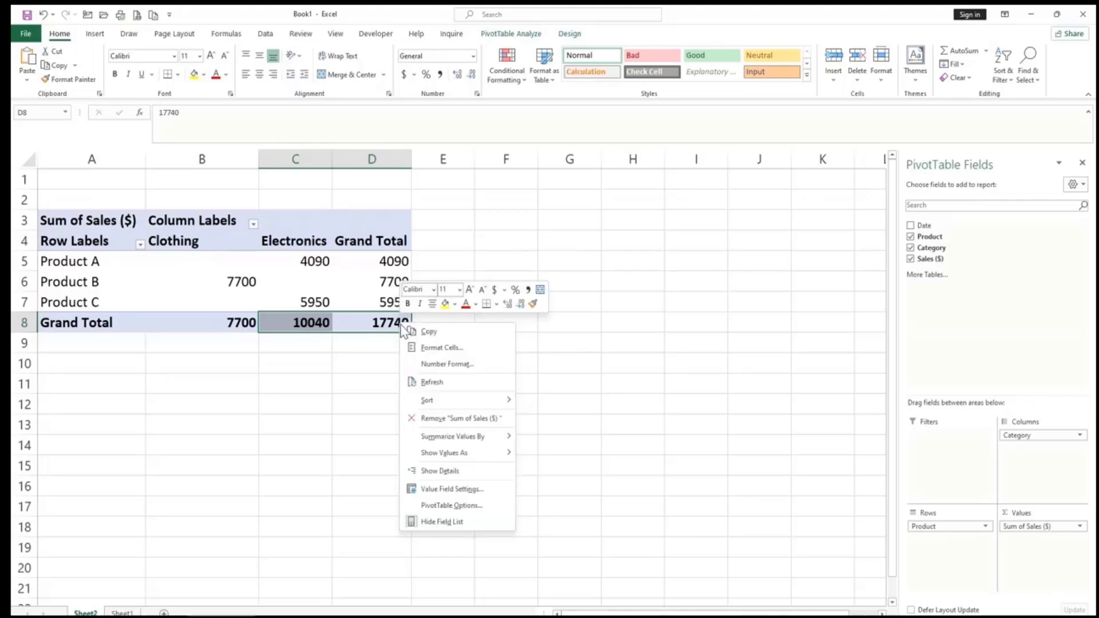
mouse_move(456, 439)
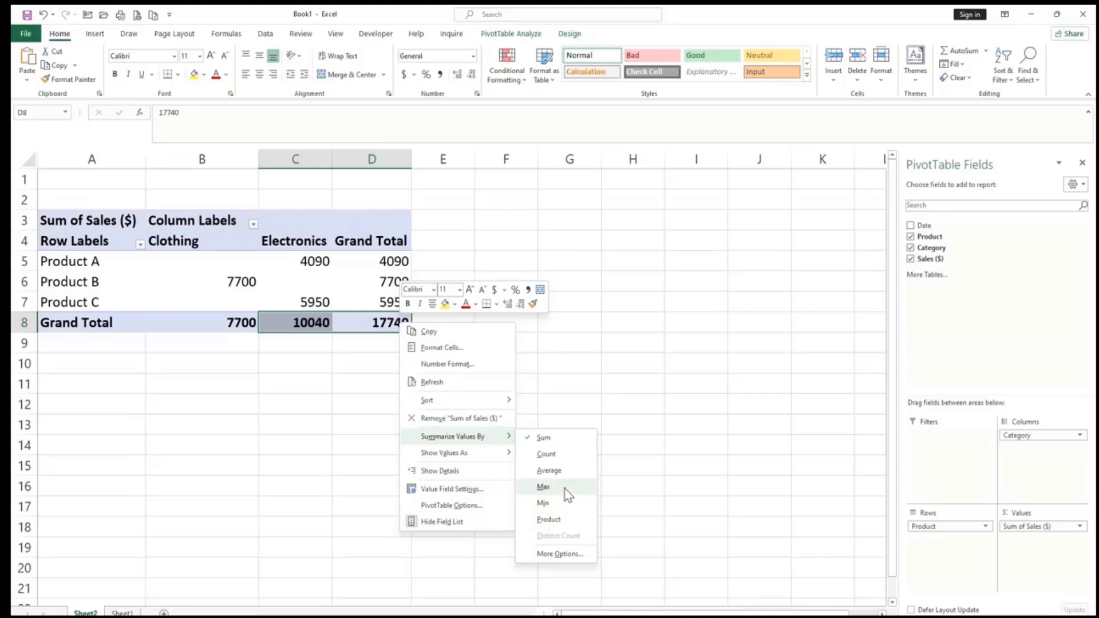
click(647, 442)
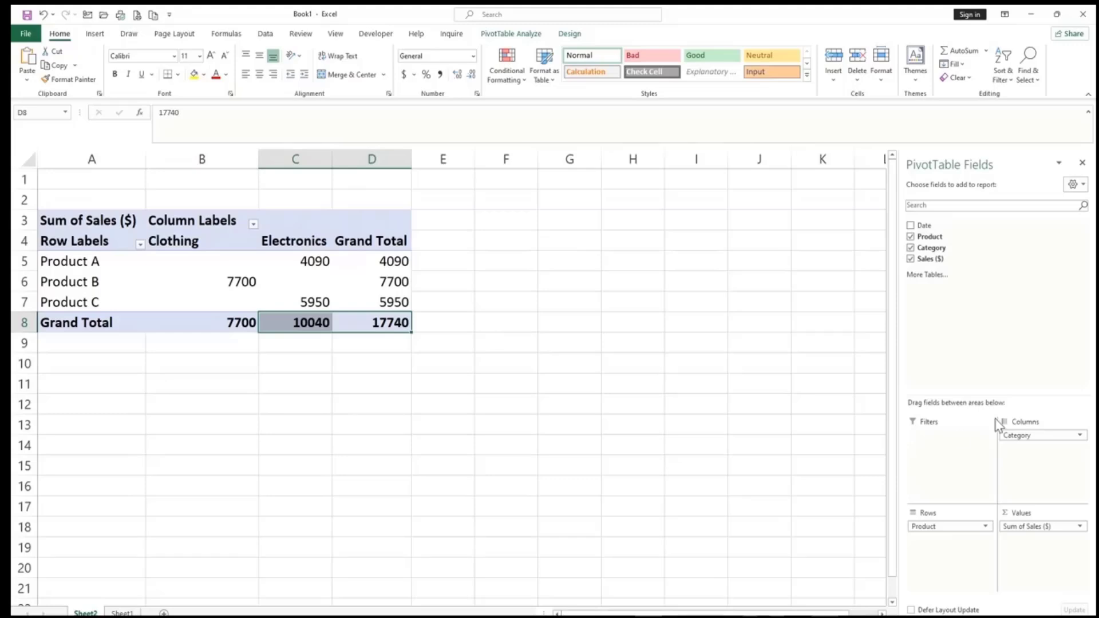
- Add Date as a report filter to the pivot table and exclude 1/01/24, 1/05/24, 1/15/24 and 1/20/24
drag(925, 226, 937, 440)
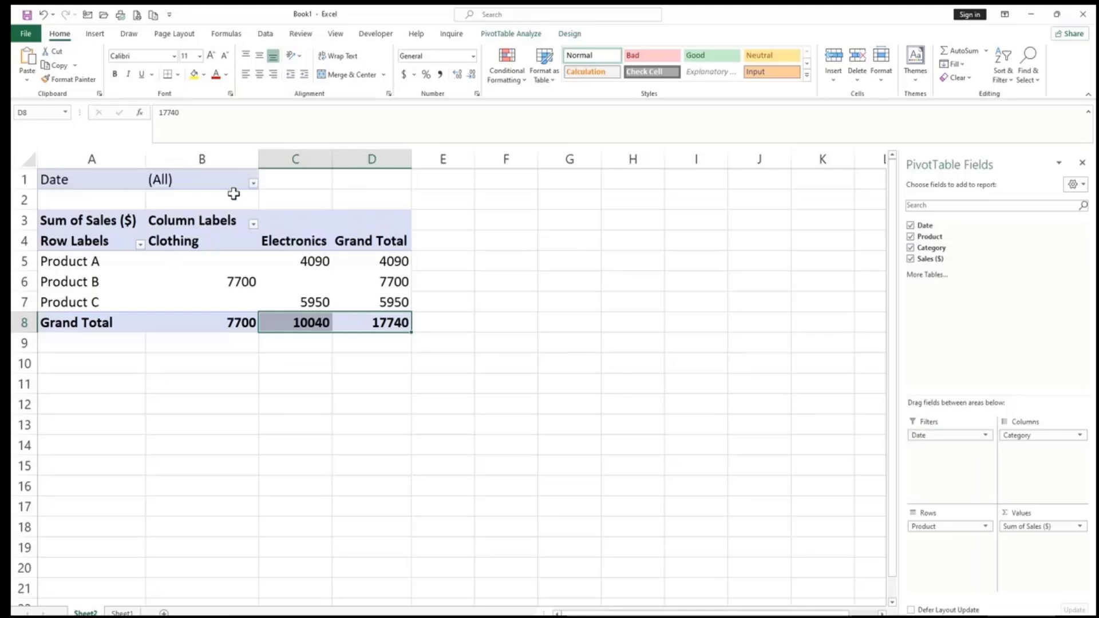
click(253, 183)
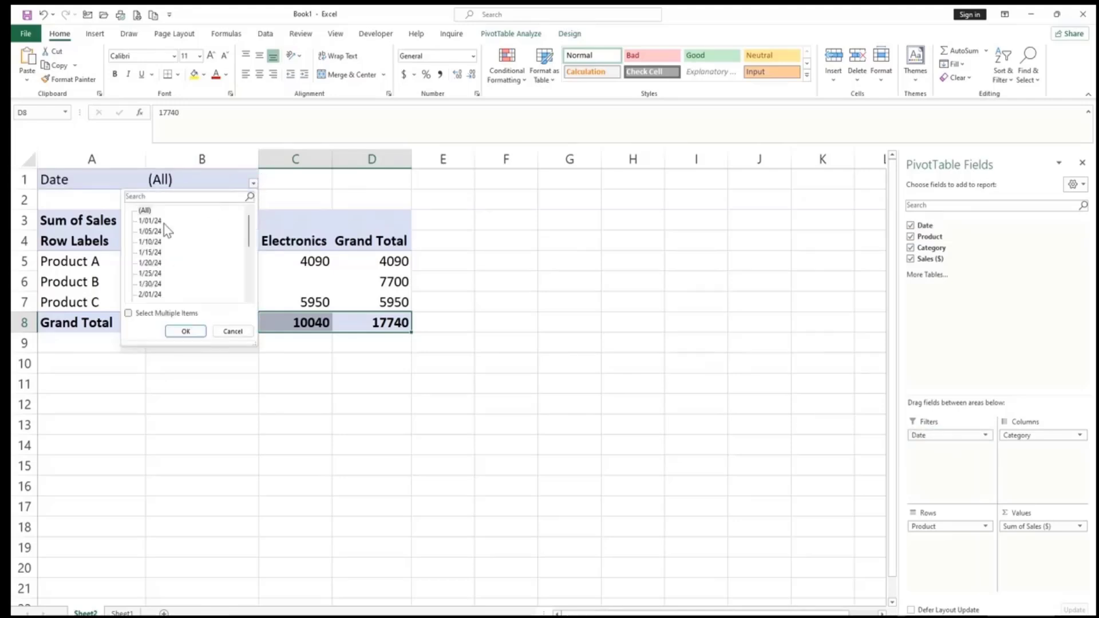
click(129, 313)
click(140, 221)
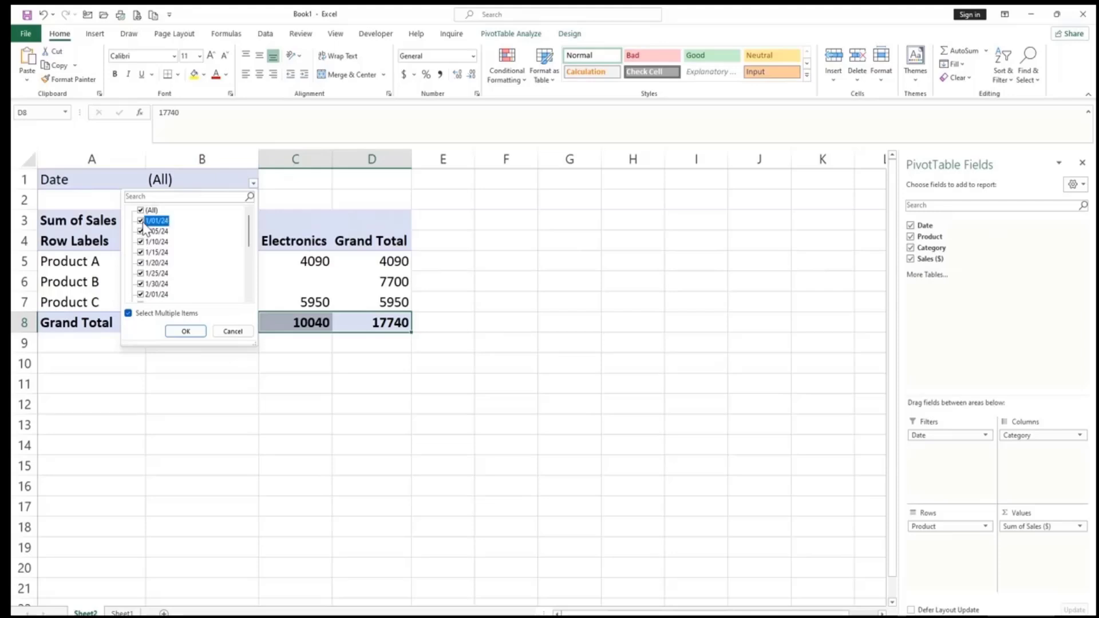
click(140, 231)
click(141, 252)
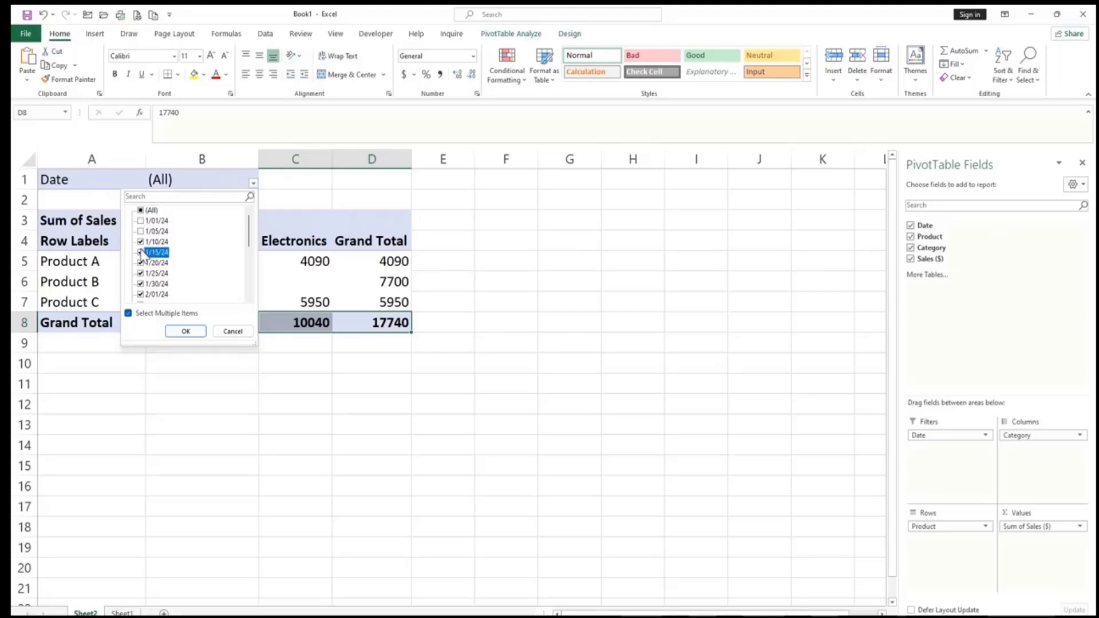
click(174, 331)
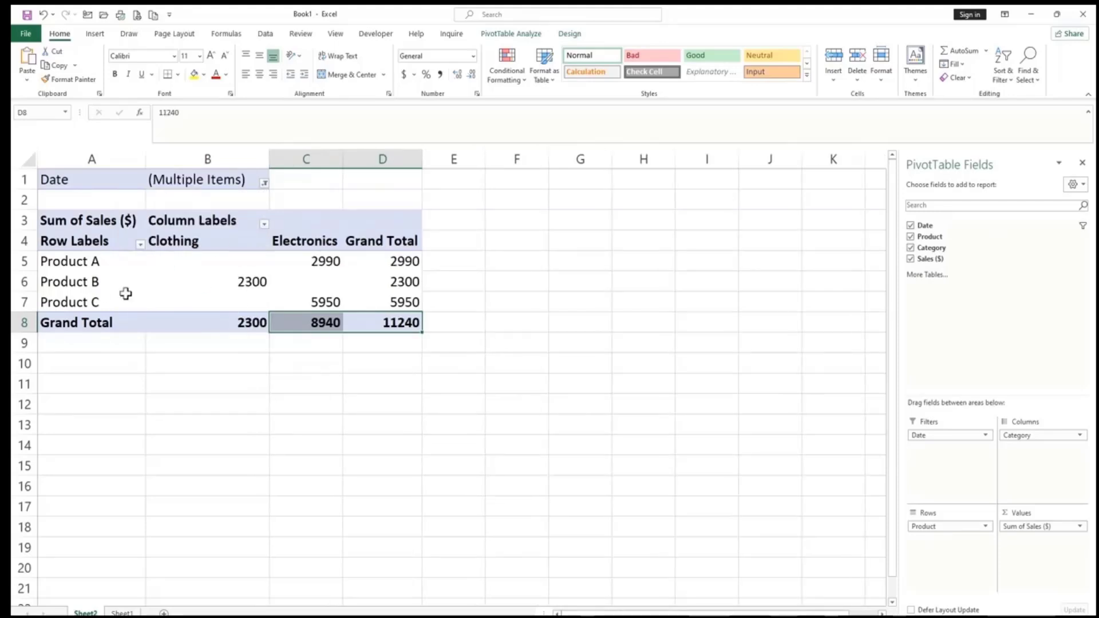
click(352, 280)
click(410, 360)
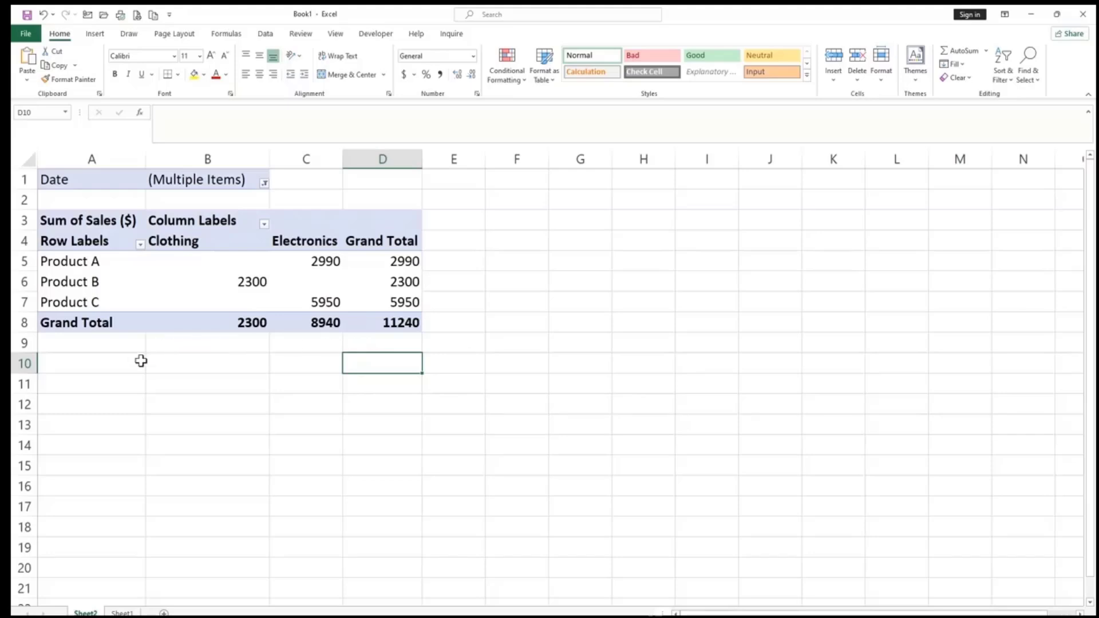
- Examine the column headers and product records in the source data on Sheet1
click(122, 612)
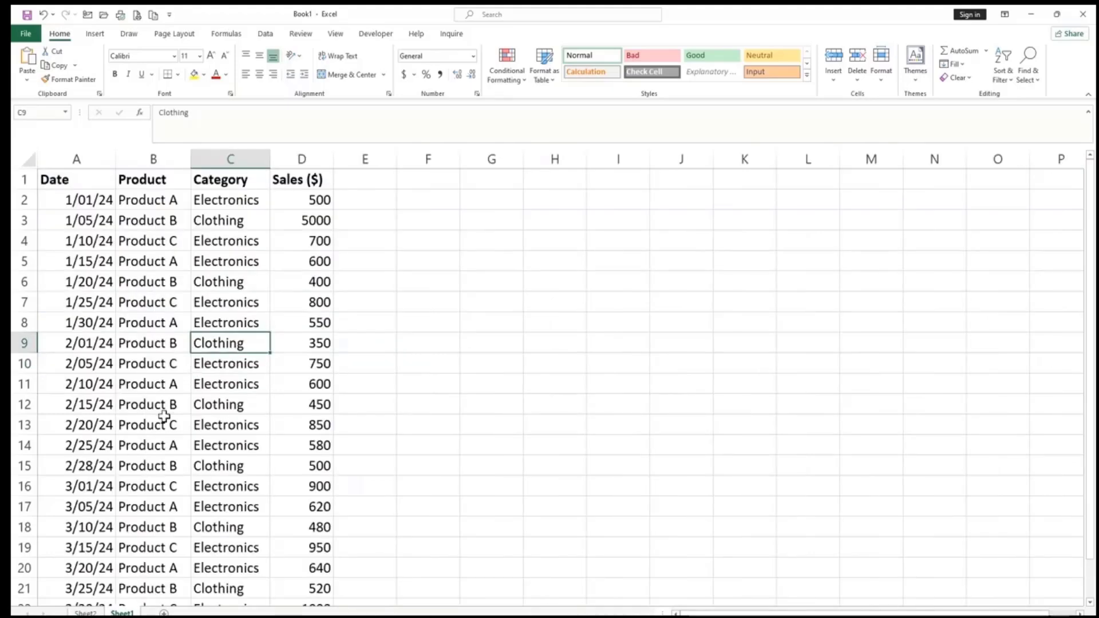
click(165, 298)
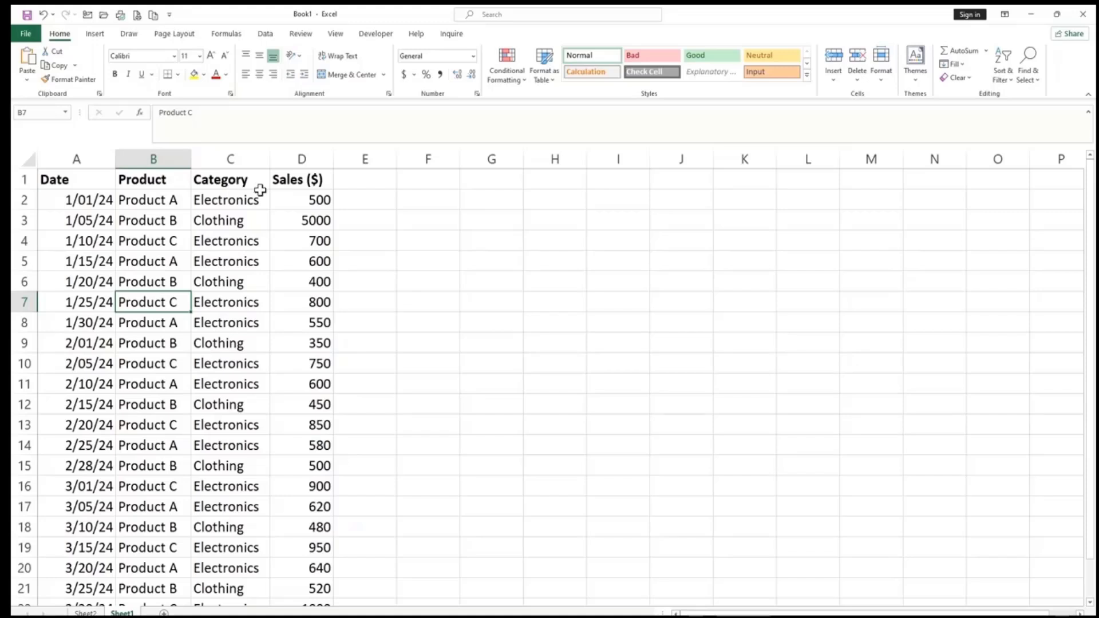
click(185, 245)
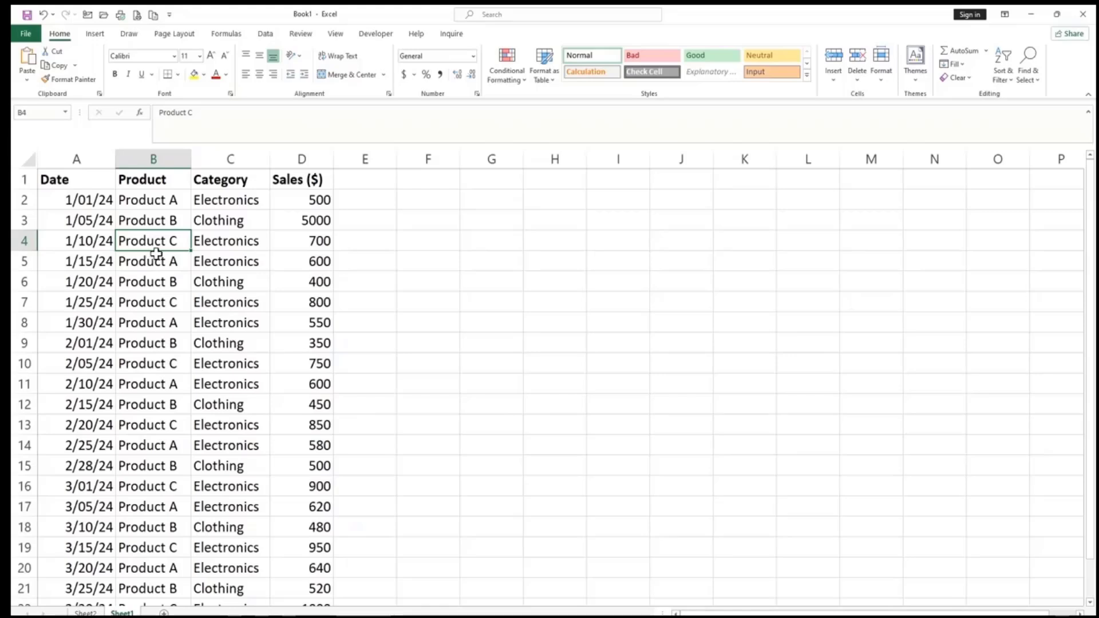
click(168, 279)
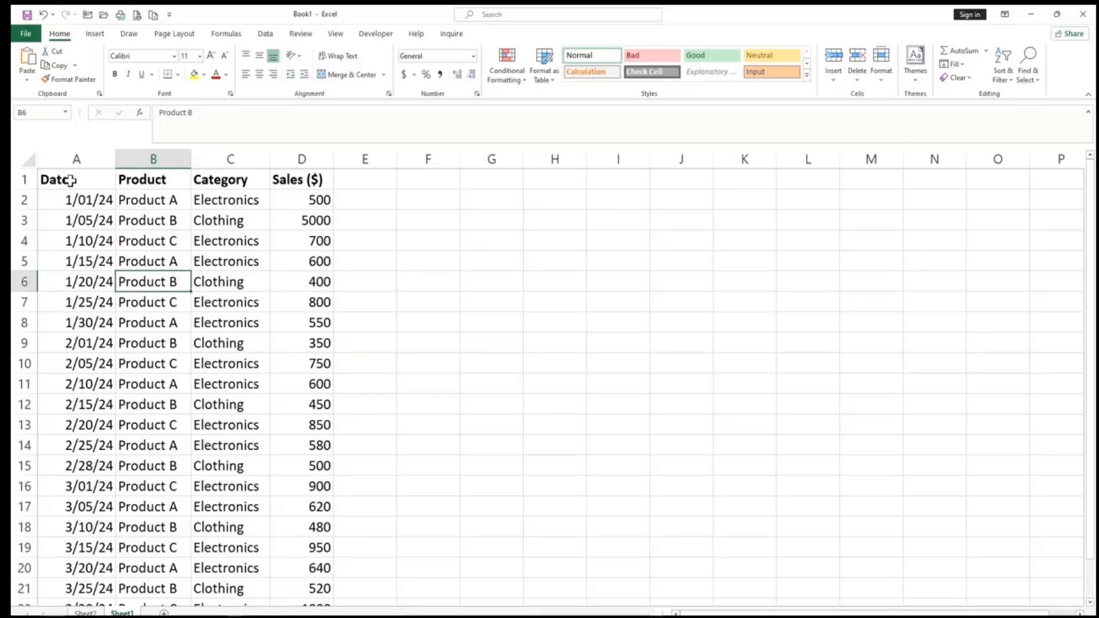
drag(70, 180, 289, 179)
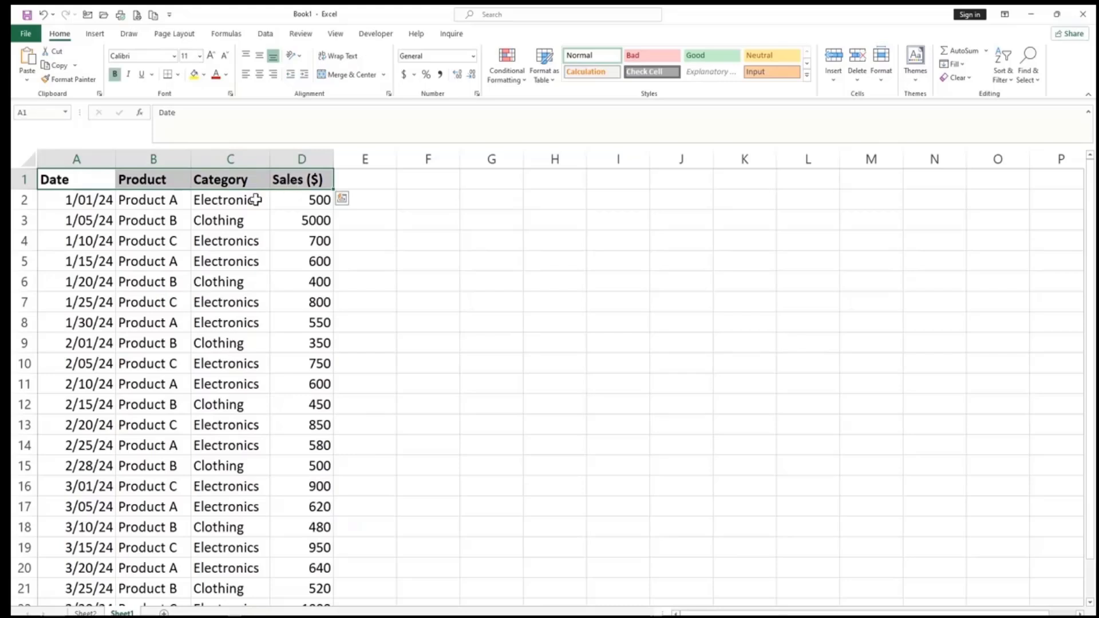
drag(182, 285, 184, 294)
- Create a pivot table from the Sheet1 range A1:D22, placed at cell G1 of the existing worksheet
click(176, 258)
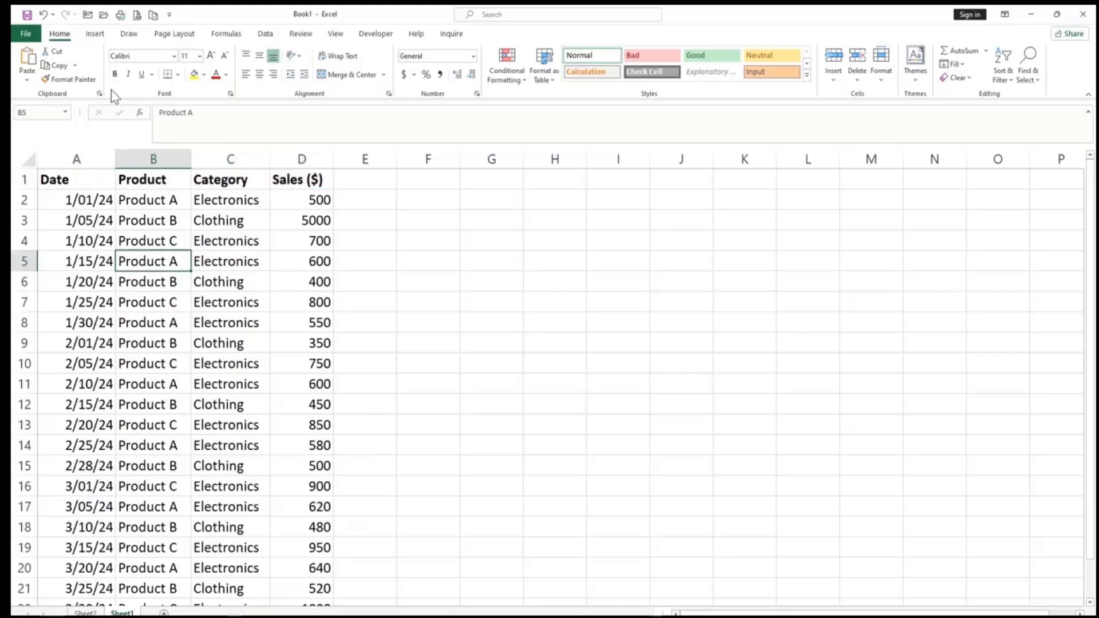
click(94, 34)
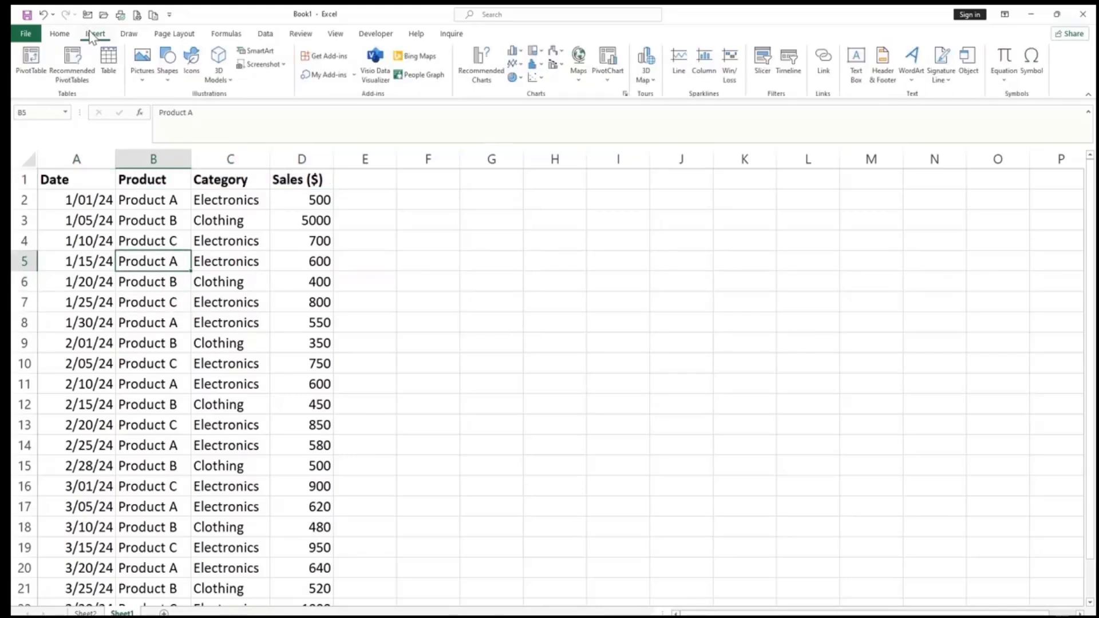
click(34, 59)
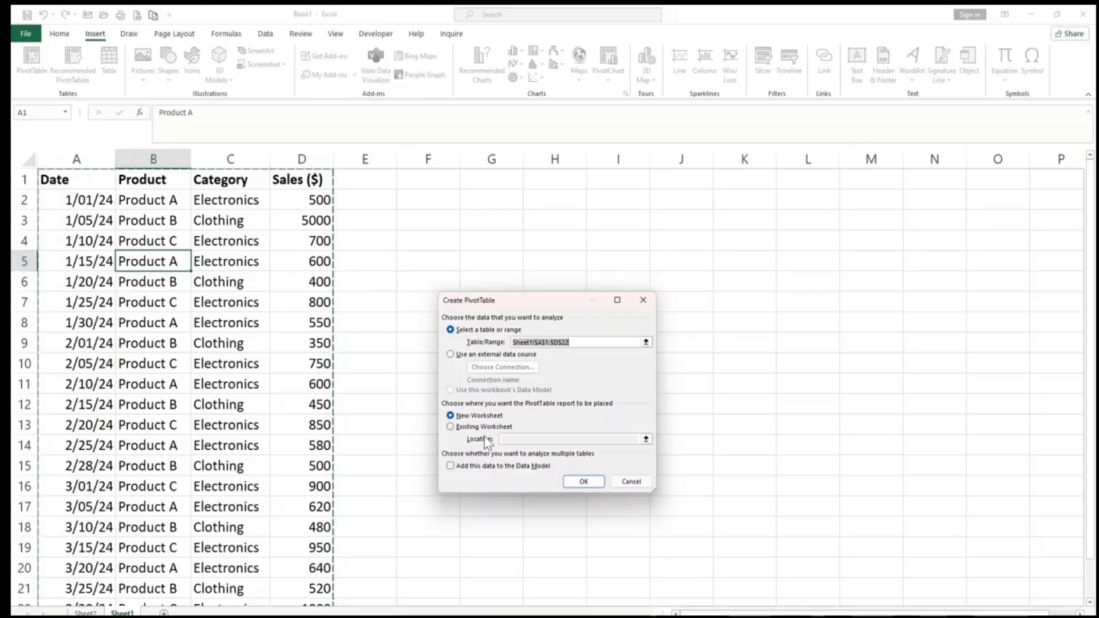
click(465, 428)
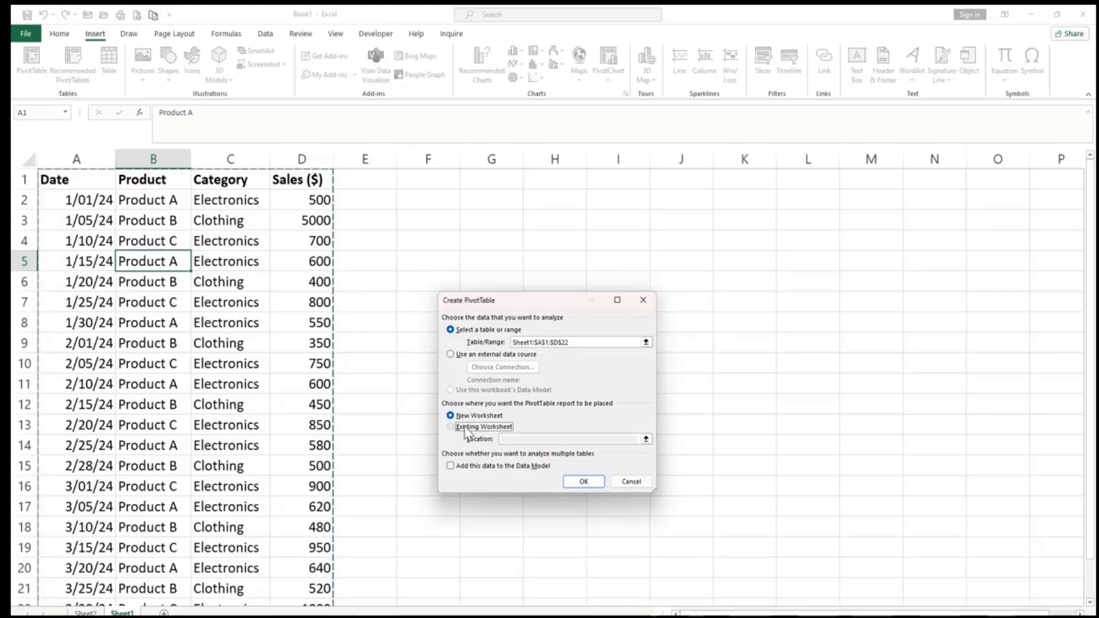
click(483, 182)
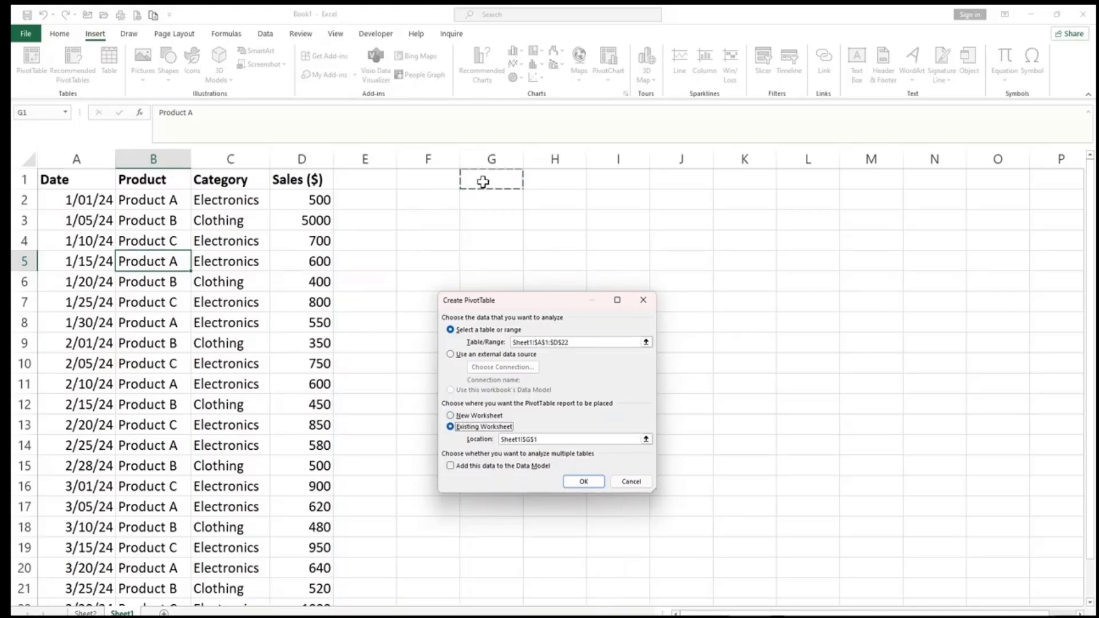
click(583, 481)
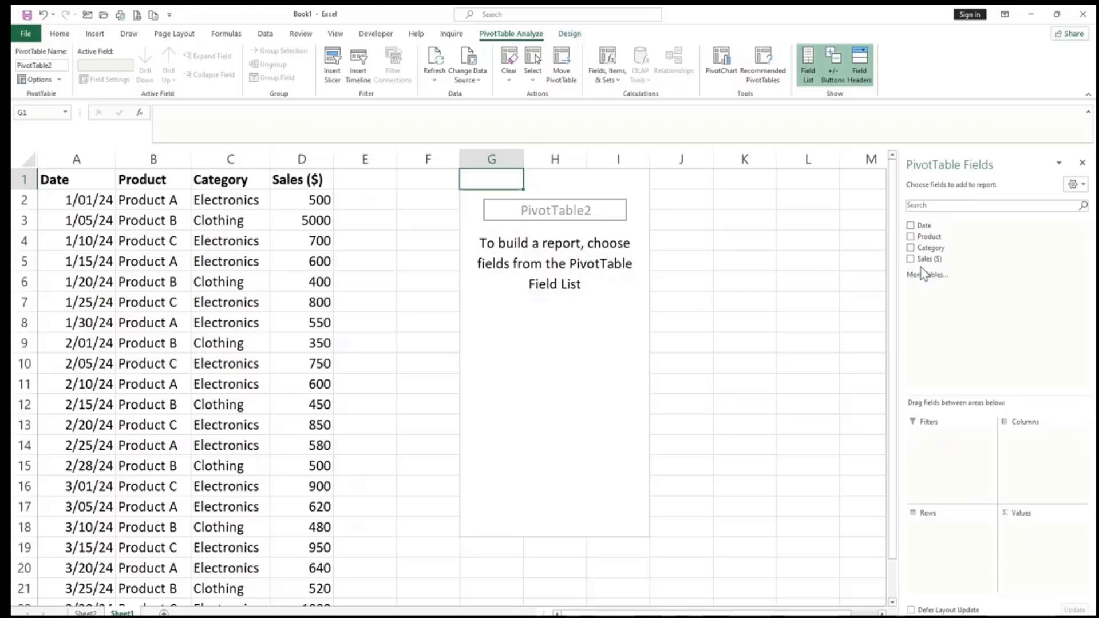
- Lay out the new pivot table with Category as rows, Product as columns and the sum of Sales ($) as values
drag(923, 258, 1025, 534)
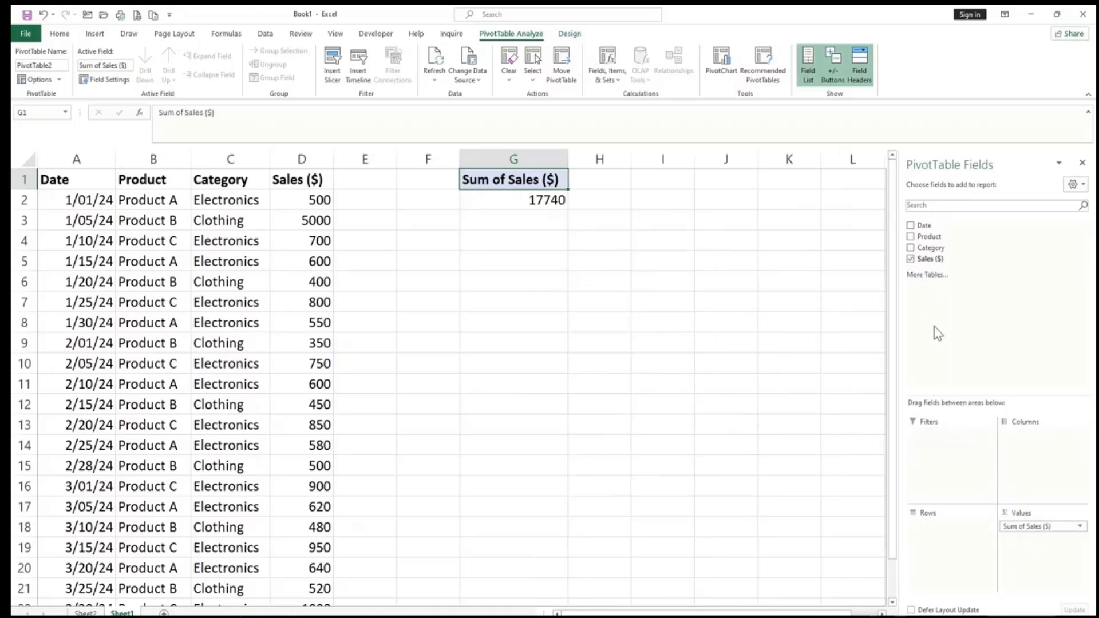
drag(923, 248, 924, 523)
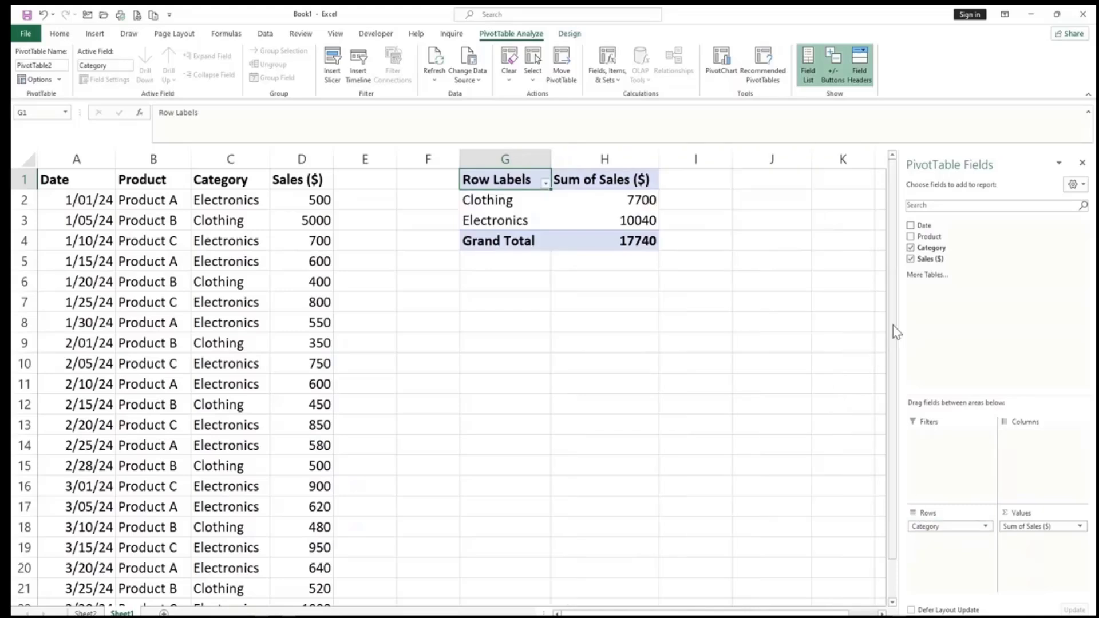
drag(916, 237, 1037, 443)
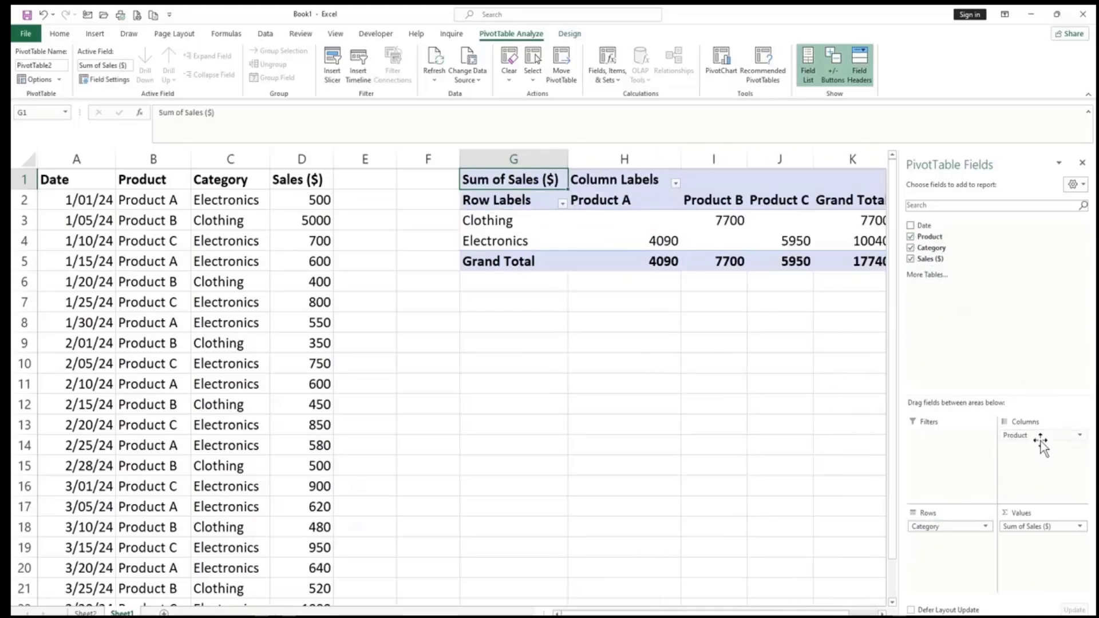
click(645, 232)
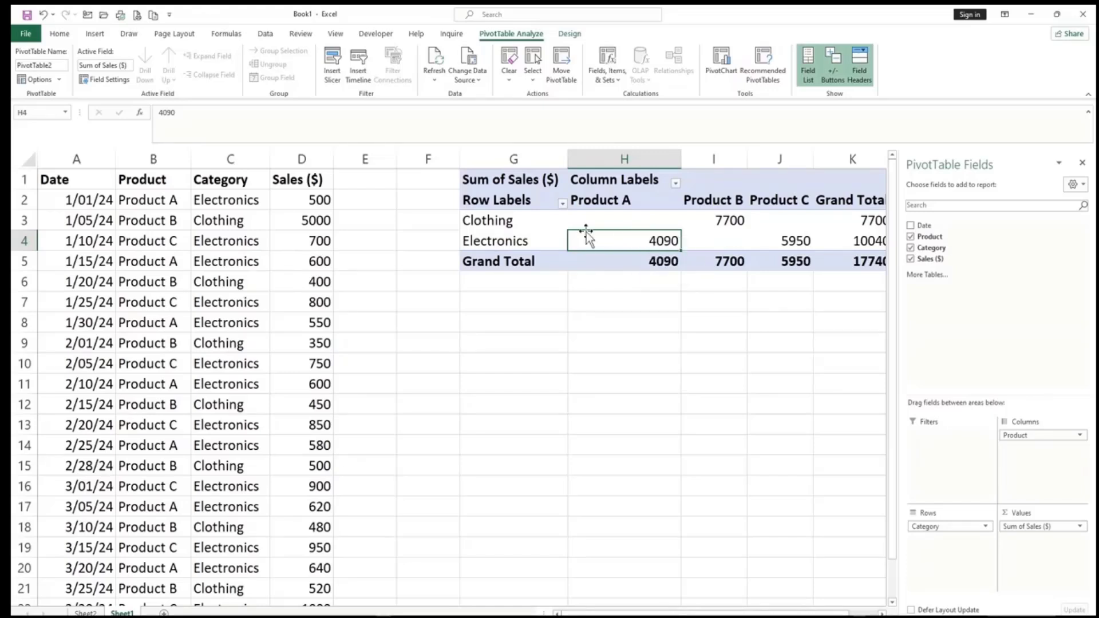
click(626, 220)
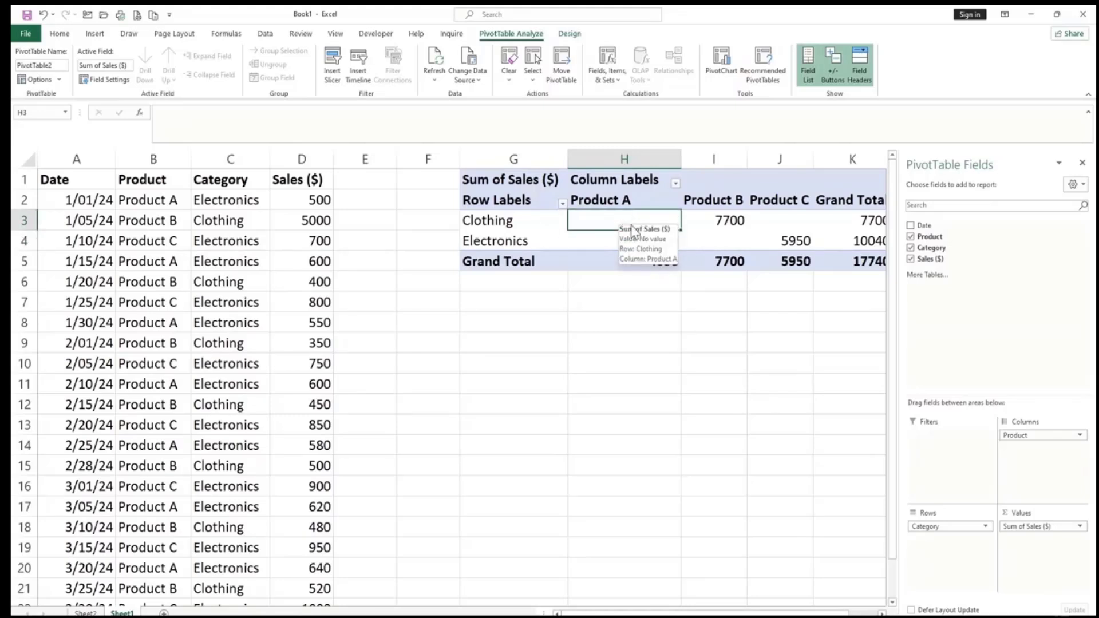
- Add Date as a report filter to the pivot table on Sheet1 and close the field list
drag(922, 226, 922, 438)
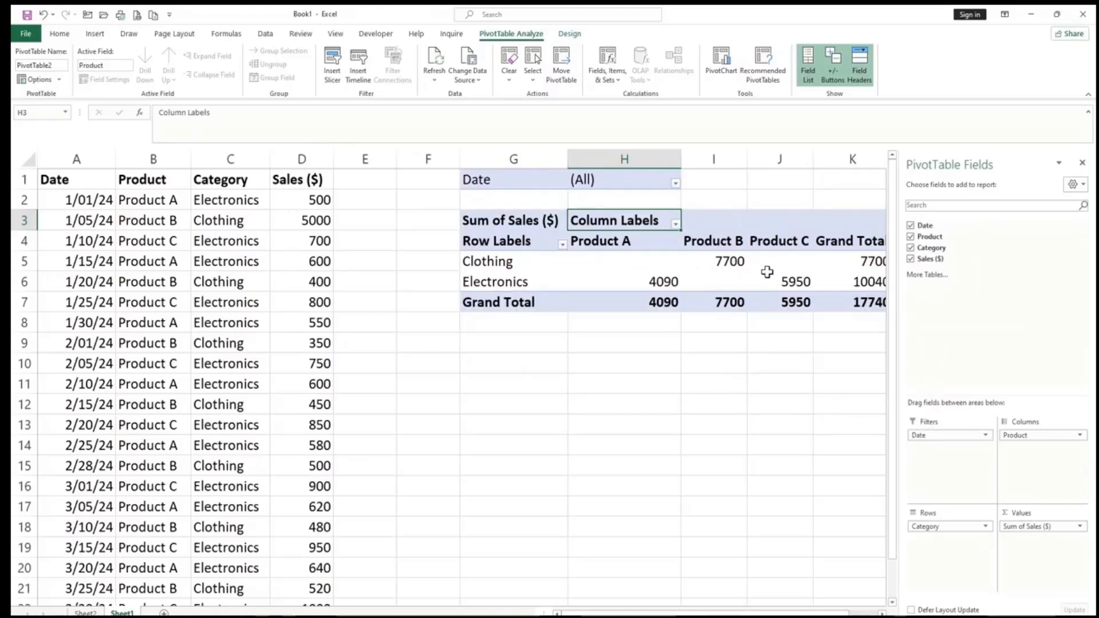
click(753, 282)
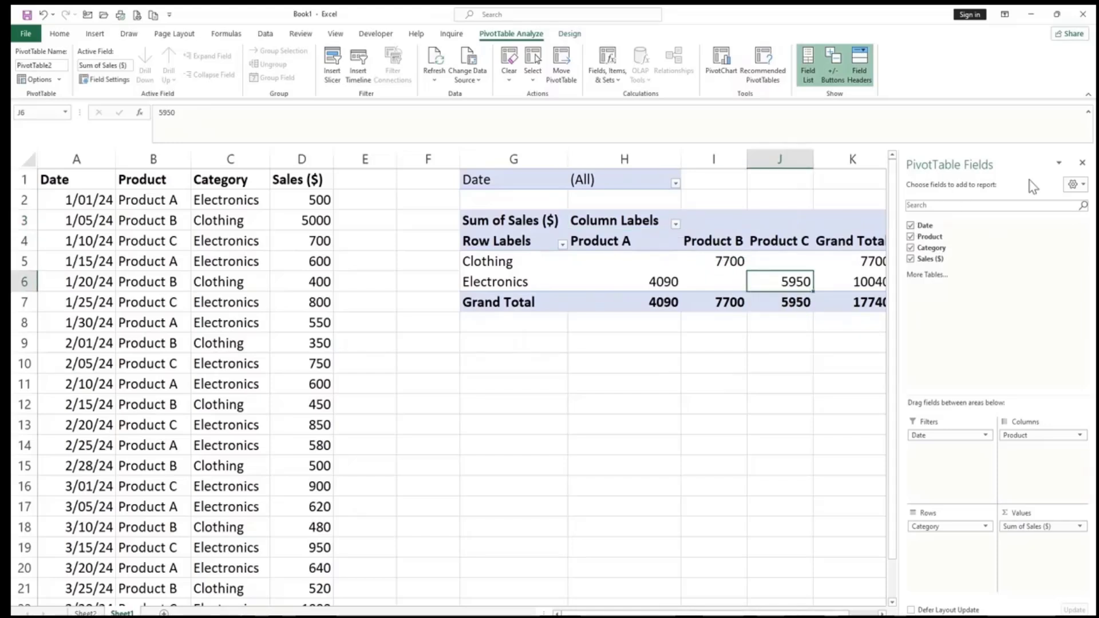
click(1082, 162)
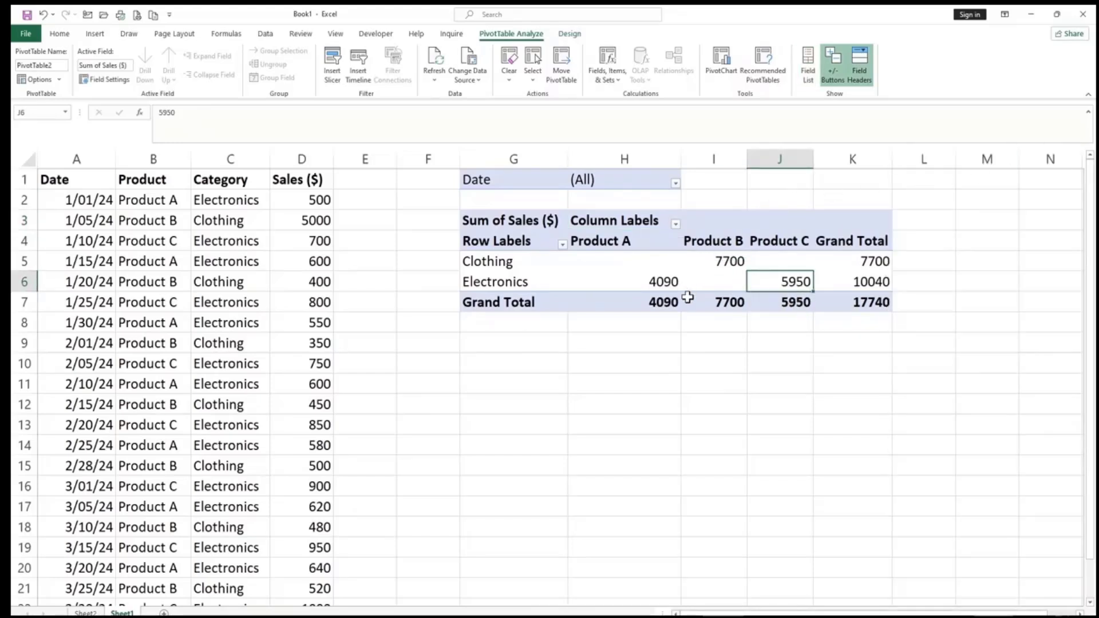
- Examine the Insert Calculated Field dialog and the fields it offers for formulas, without adding a calculated field
mouse_move(687, 304)
click(607, 74)
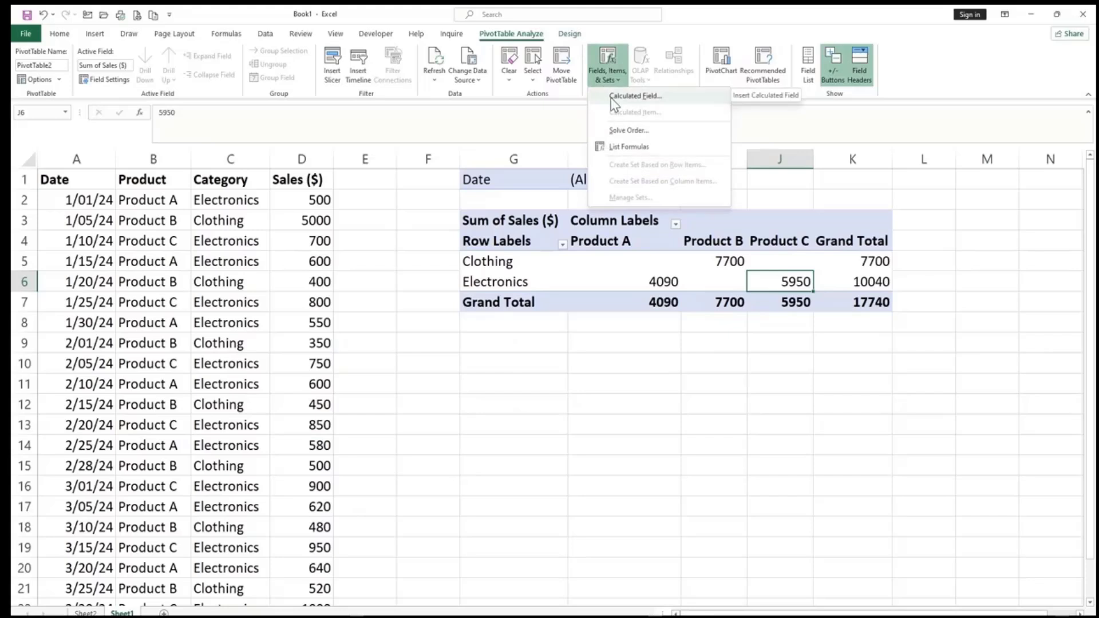
click(632, 97)
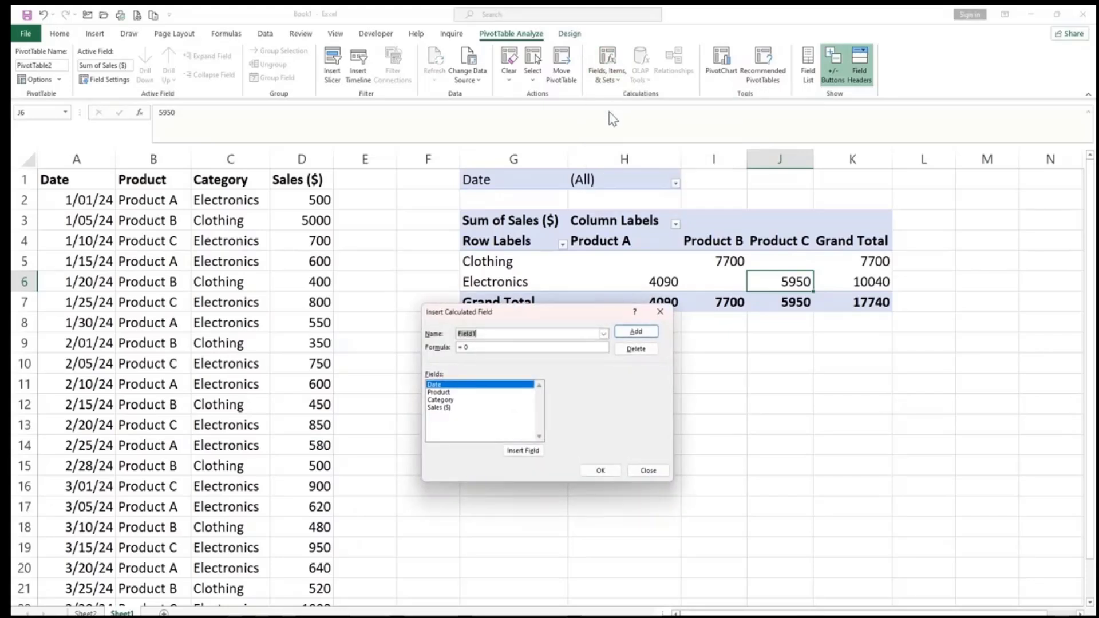
click(442, 393)
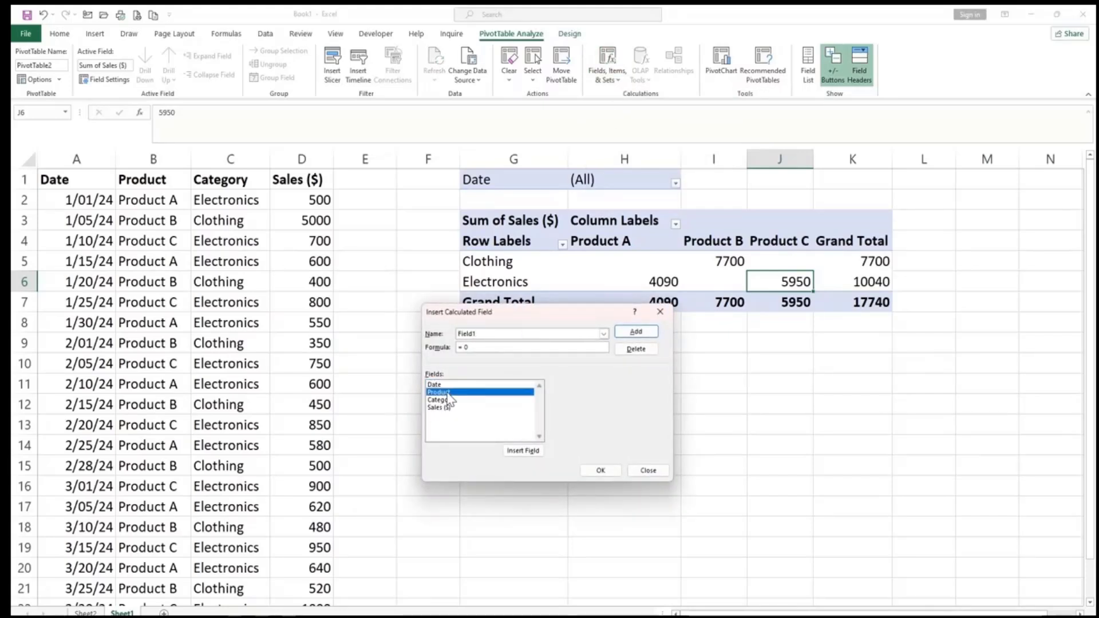
click(661, 312)
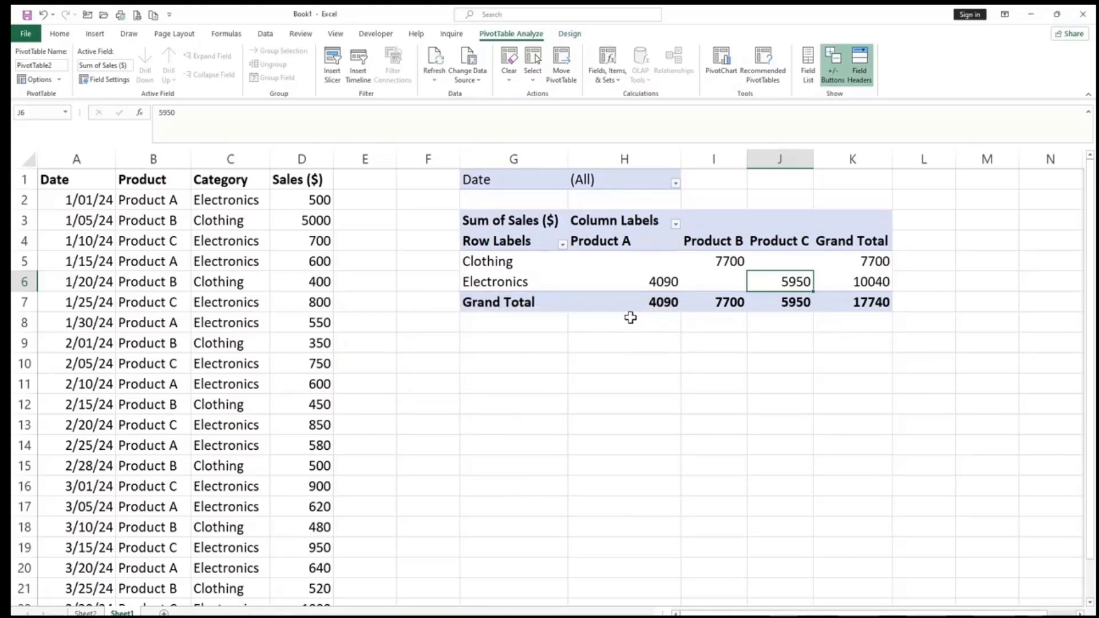
mouse_move(608, 283)
mouse_move(589, 303)
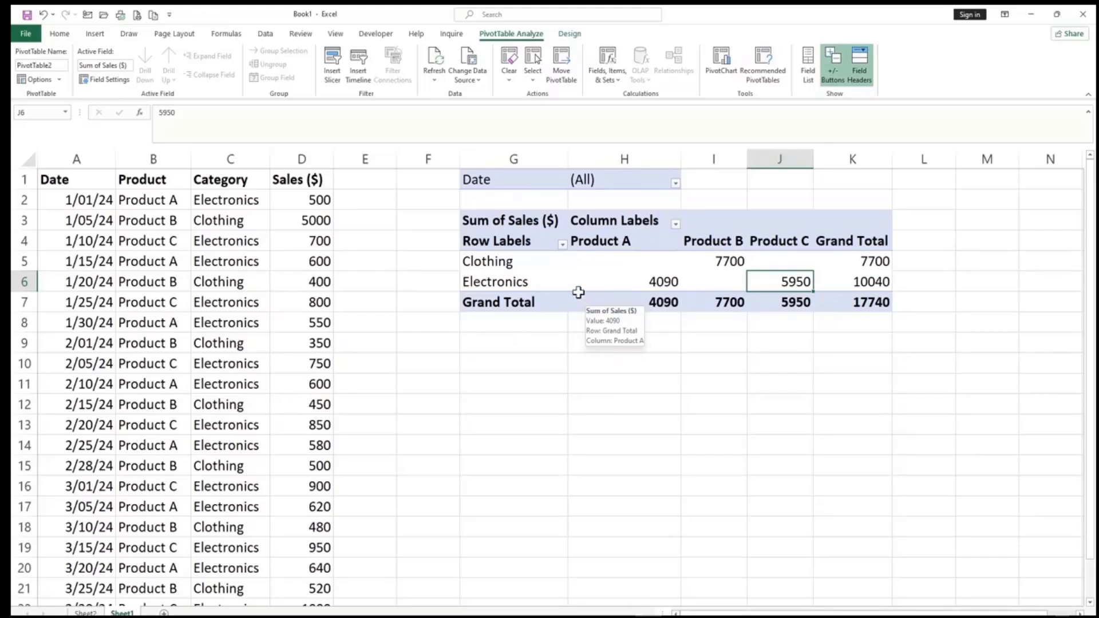
click(578, 280)
click(720, 288)
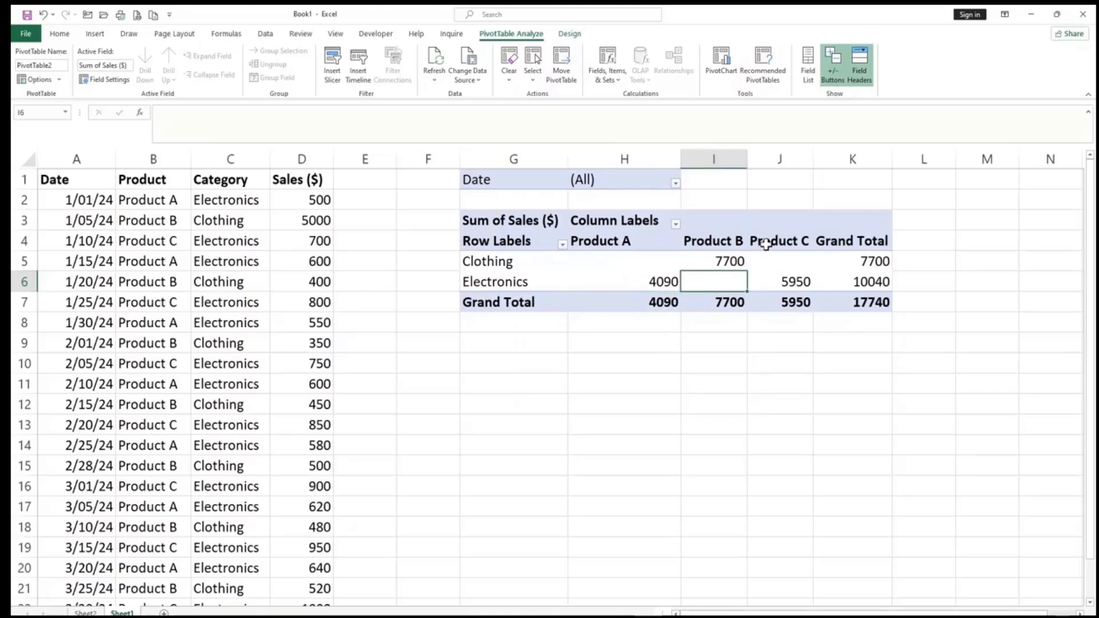
click(653, 261)
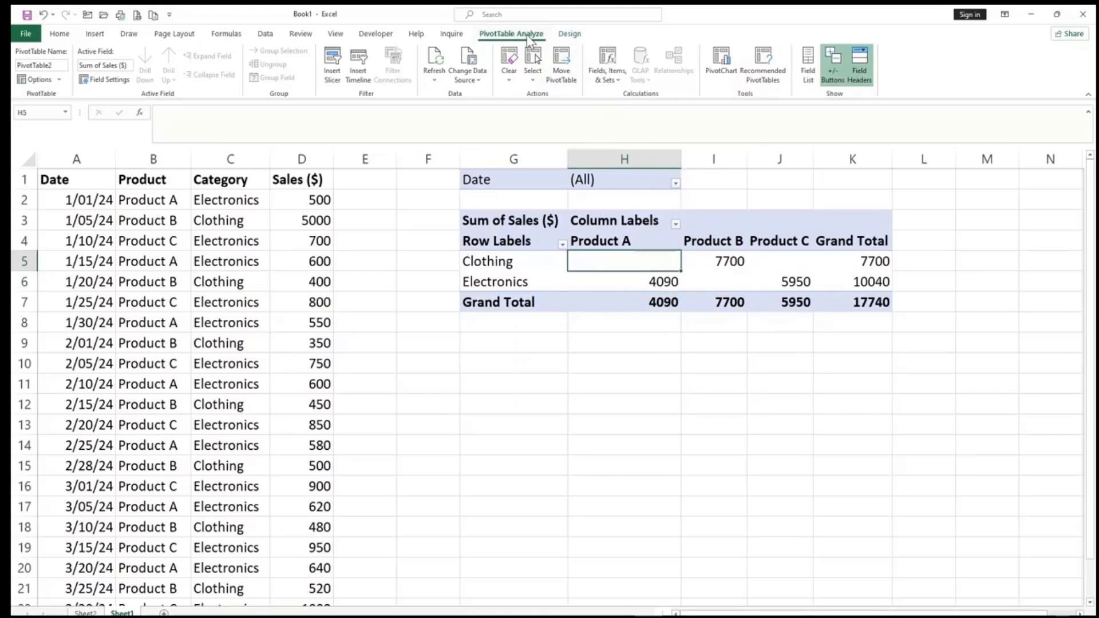
click(569, 33)
click(553, 274)
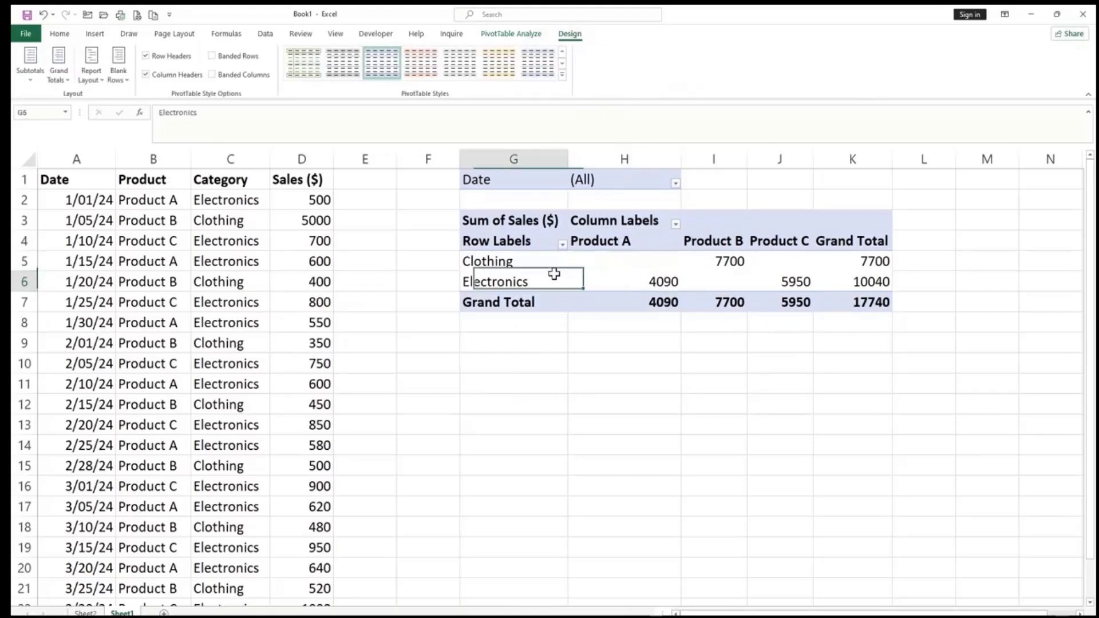
click(527, 247)
click(525, 265)
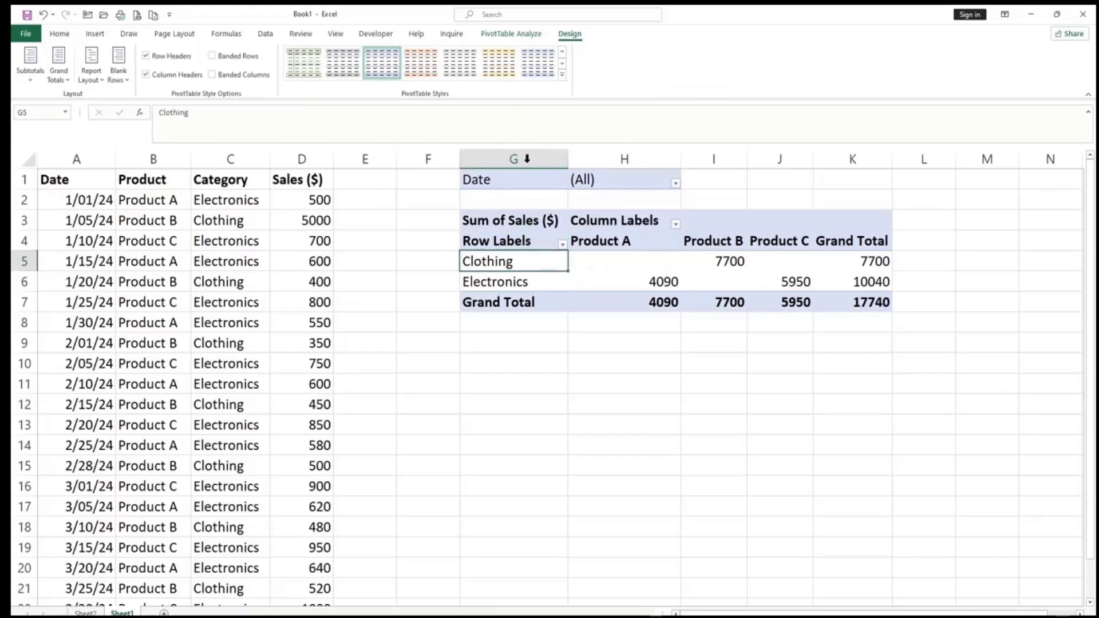
click(526, 36)
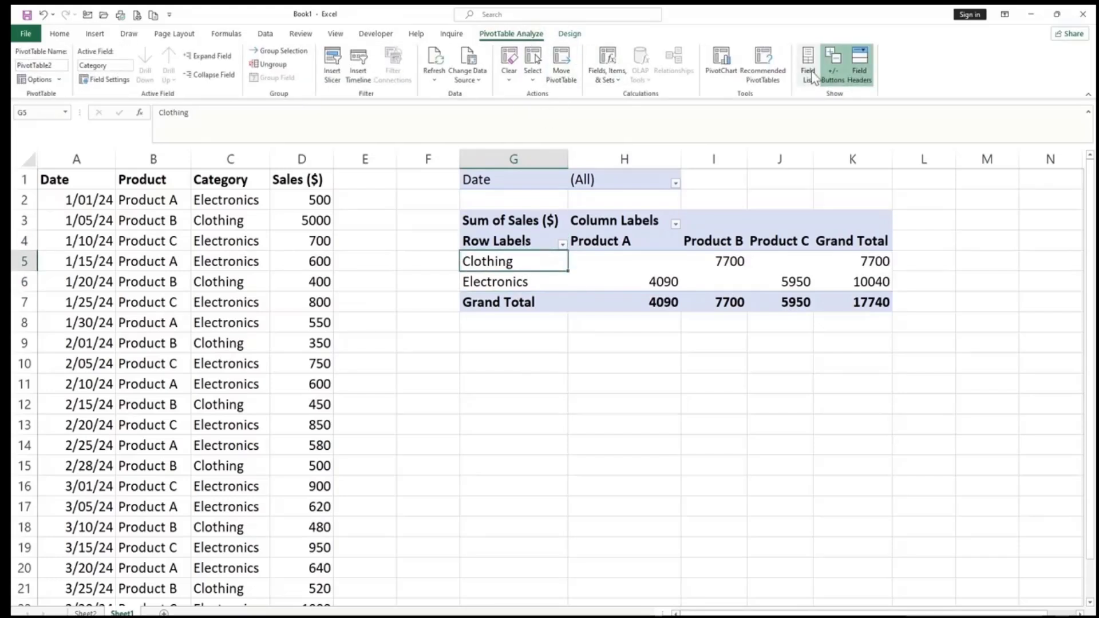
click(614, 72)
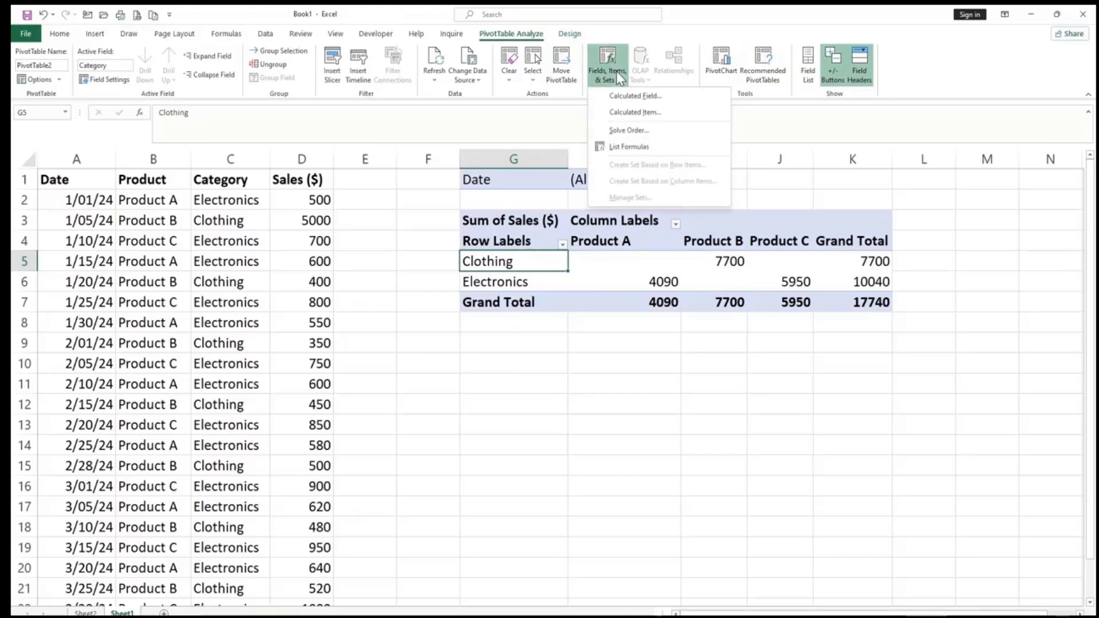
click(568, 252)
double_click(565, 261)
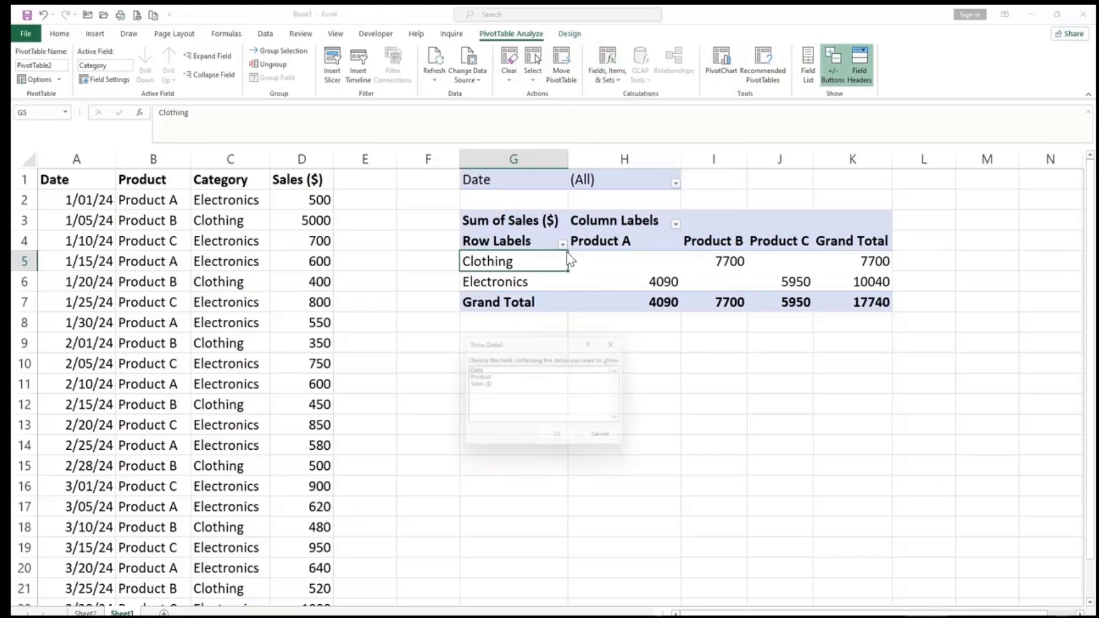
click(621, 341)
click(629, 265)
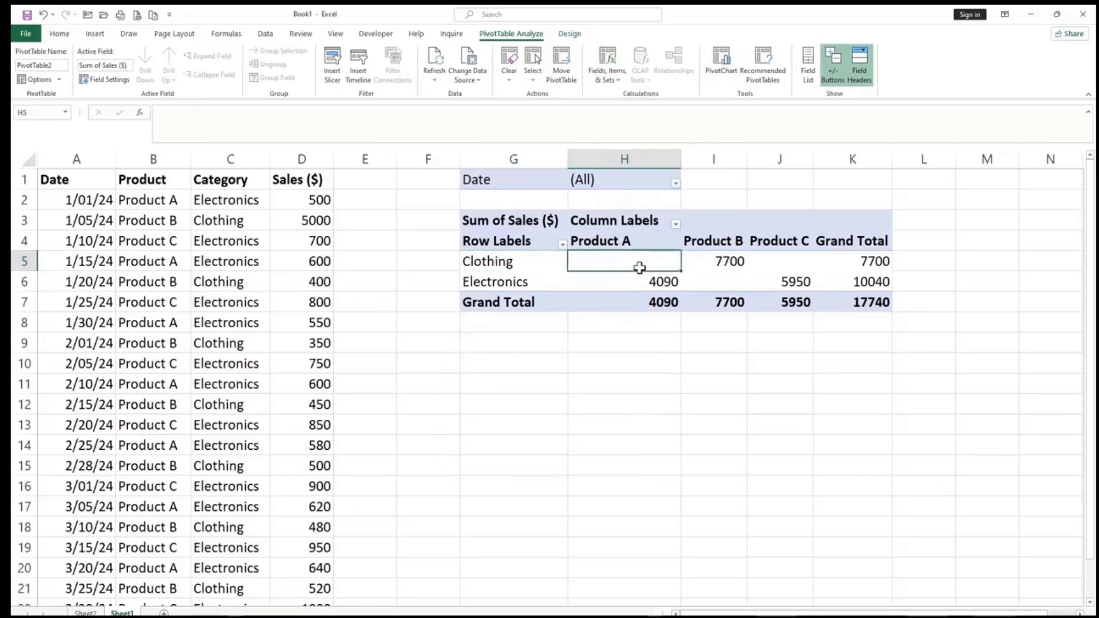
- Group the Clothing and Electronics row items of the pivot table into a single group
drag(504, 262, 495, 281)
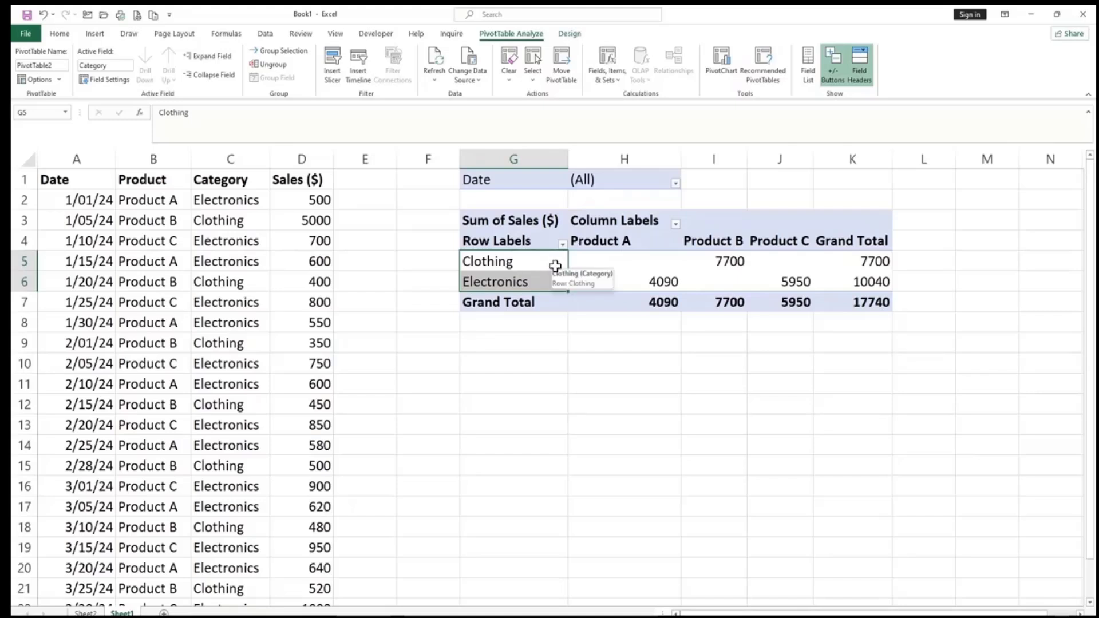
right_click(532, 275)
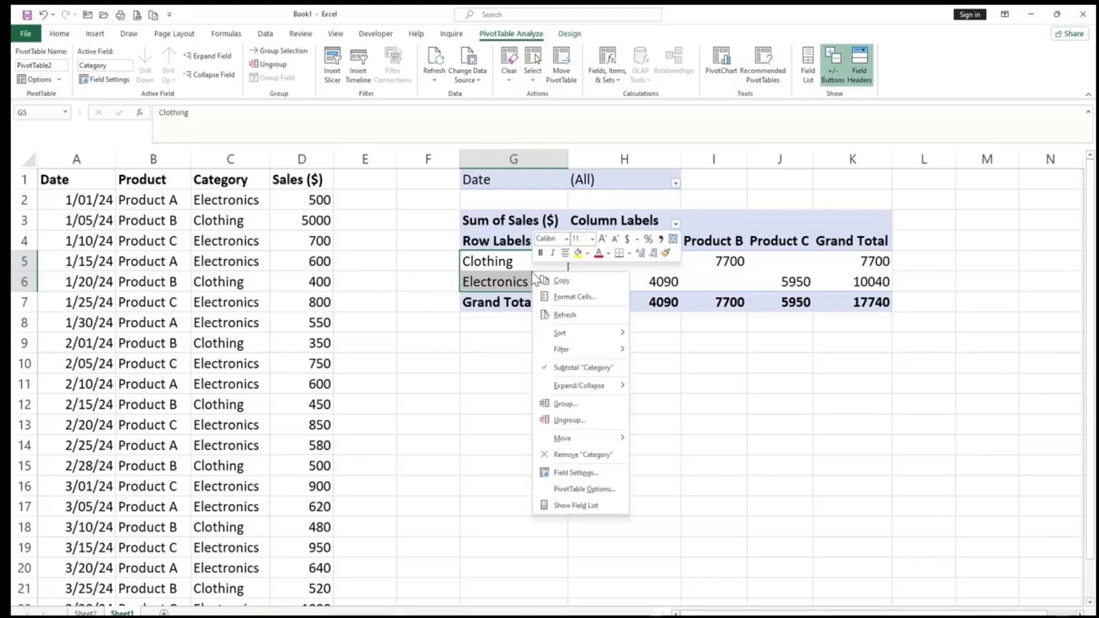
click(565, 404)
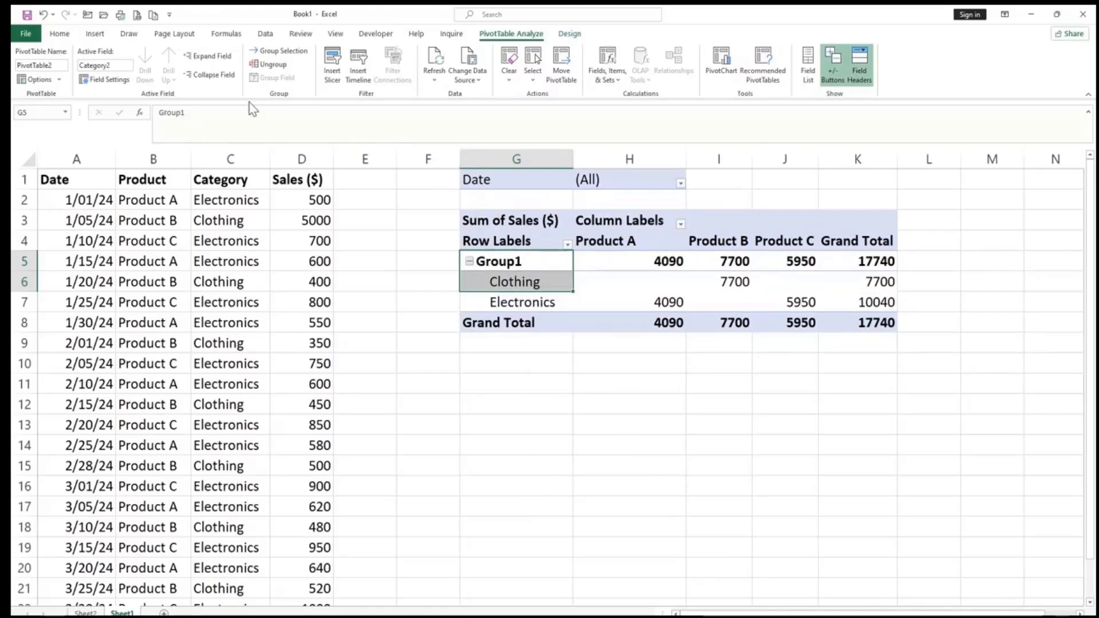
drag(198, 111, 152, 111)
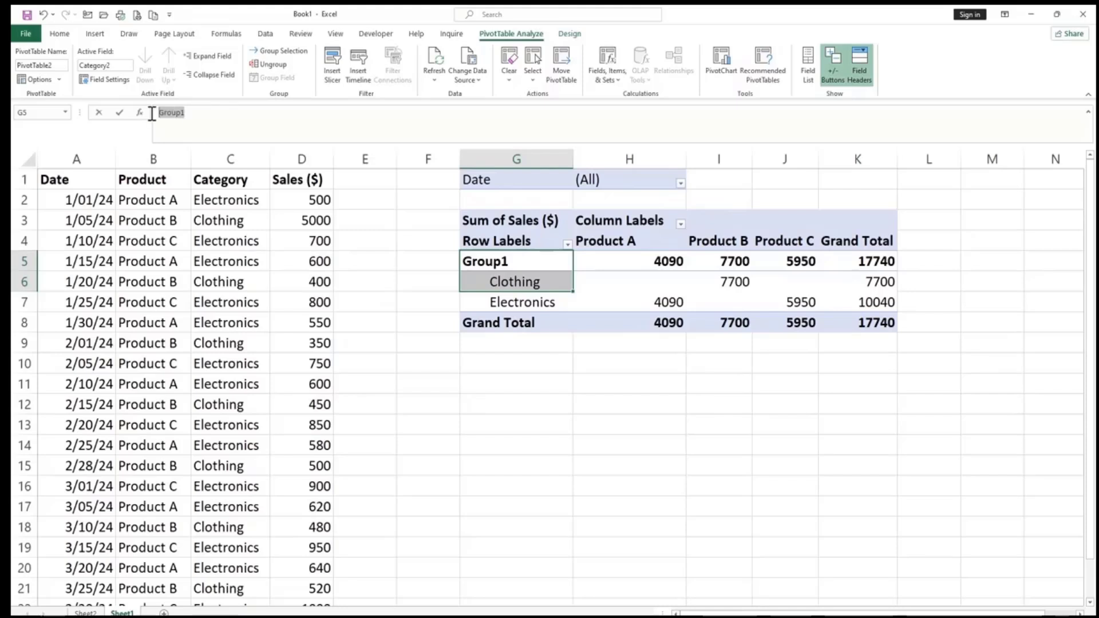
click(567, 418)
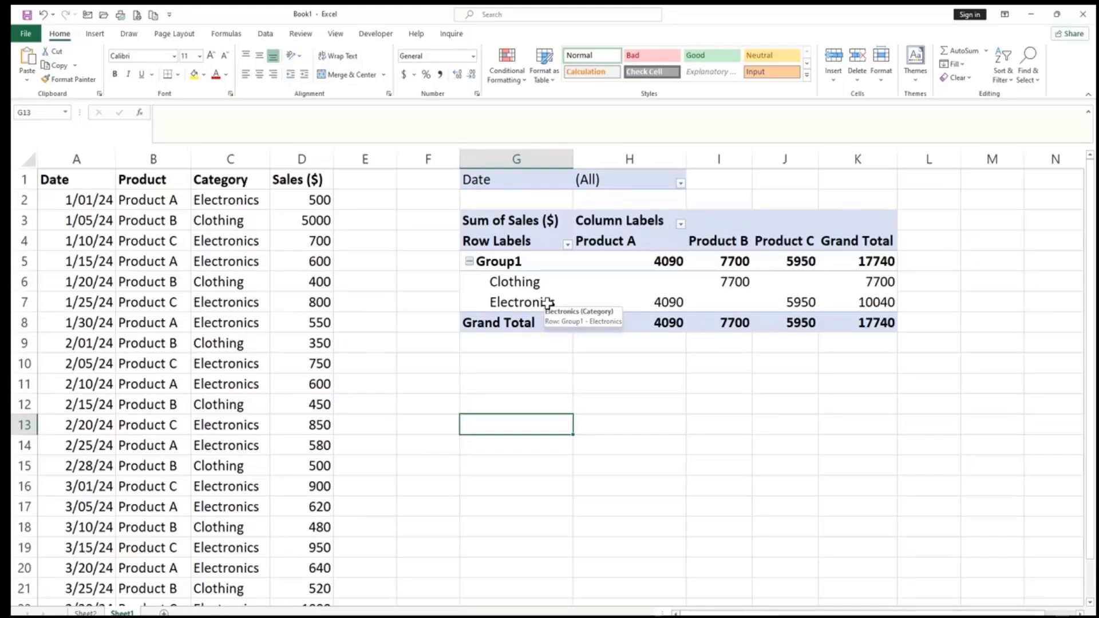
- Review the calculated field options for the grouped pivot table, leaving the dialog without creating a field
click(548, 302)
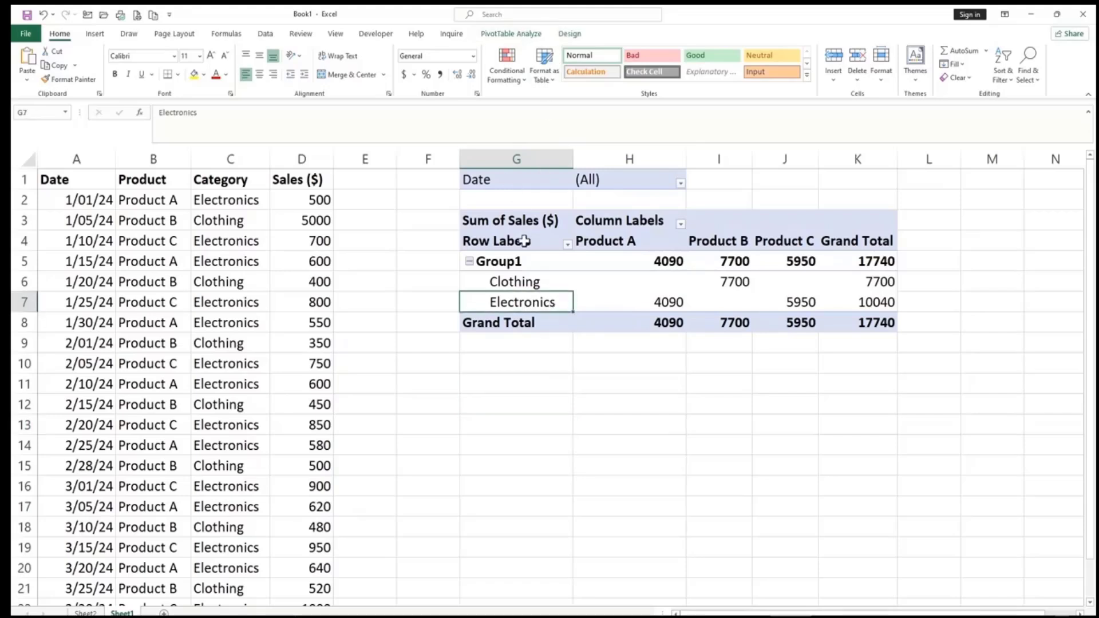
click(535, 281)
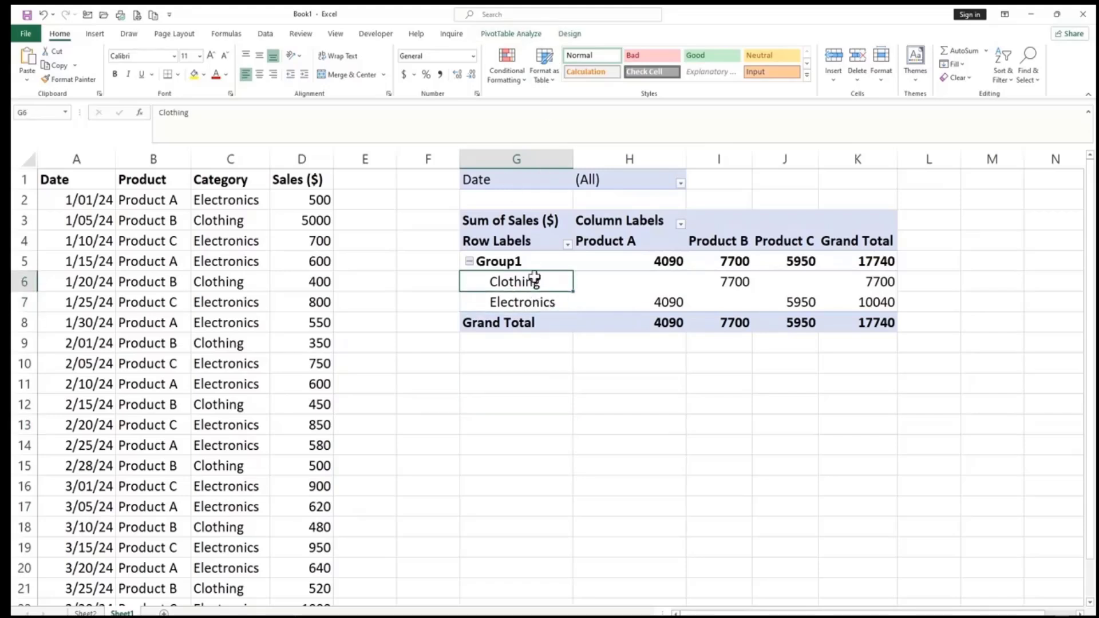
click(511, 34)
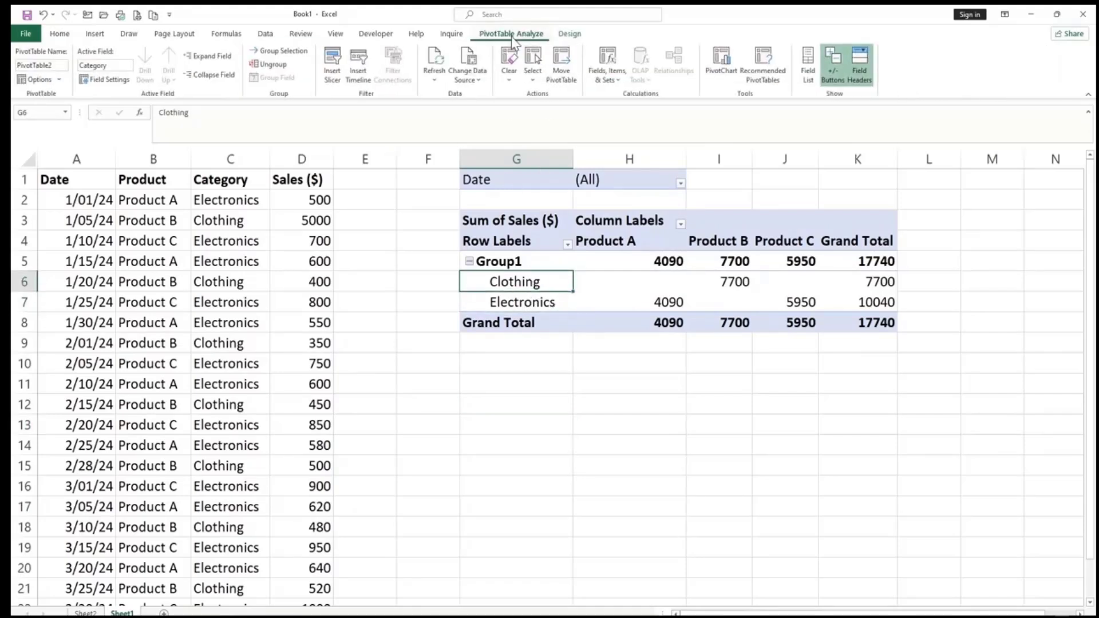
click(607, 83)
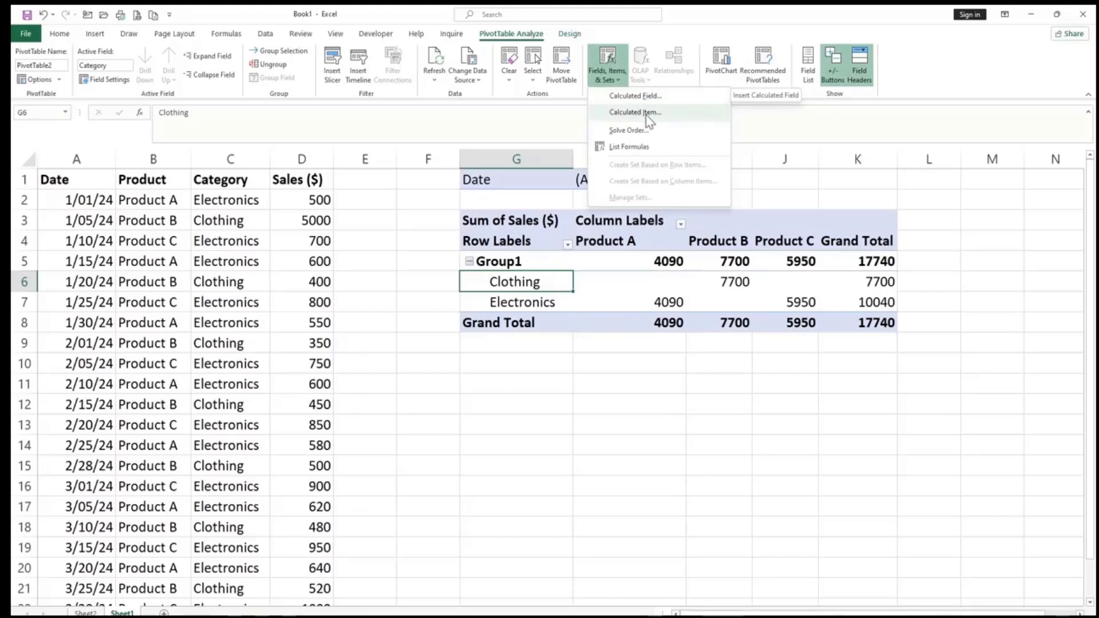
click(641, 97)
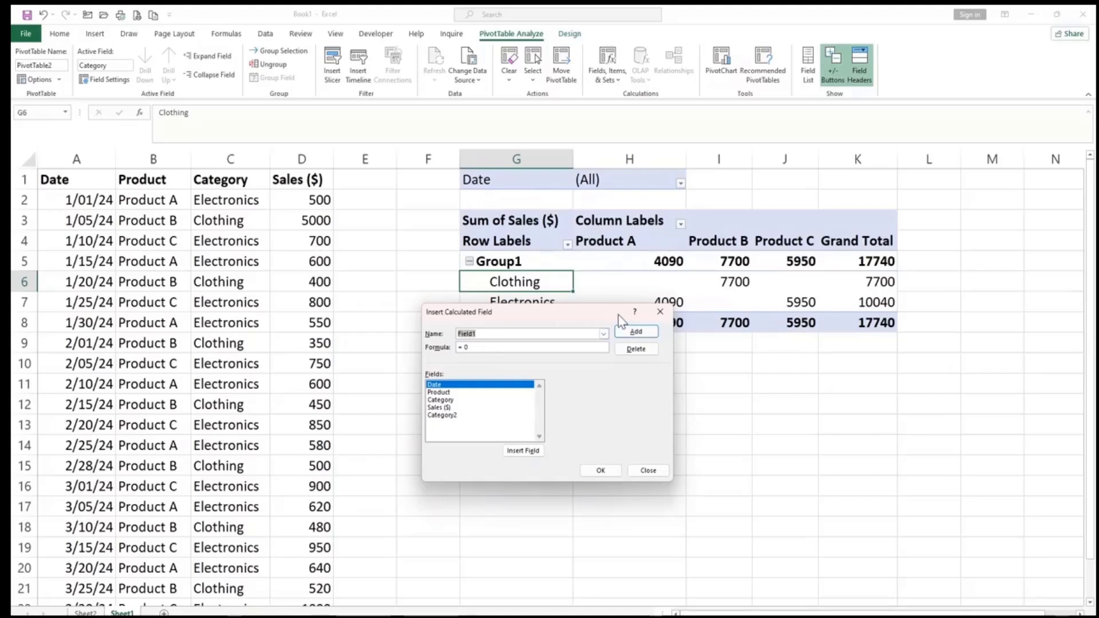
click(661, 312)
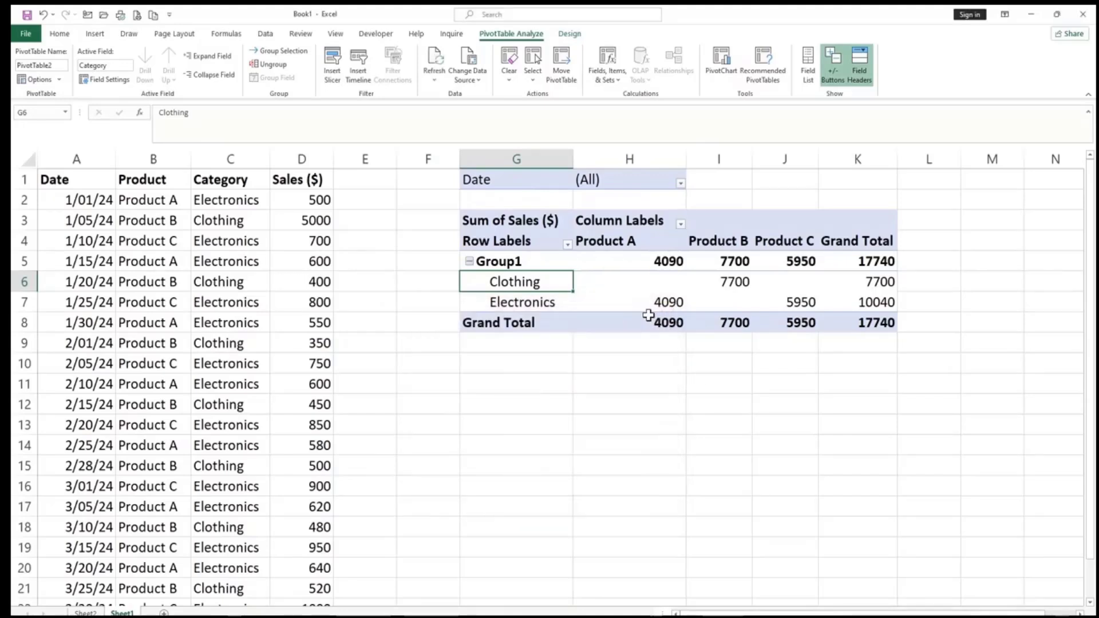
- Insert a pie PivotChart from the grouped pivot table and move it just below the group's heading row
click(583, 282)
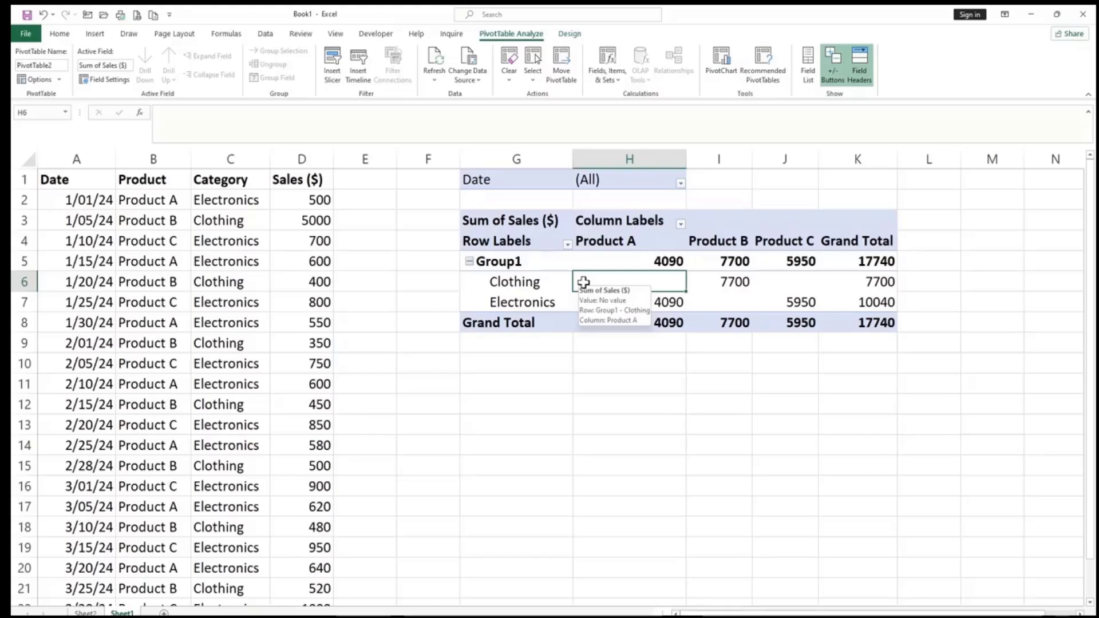
click(540, 286)
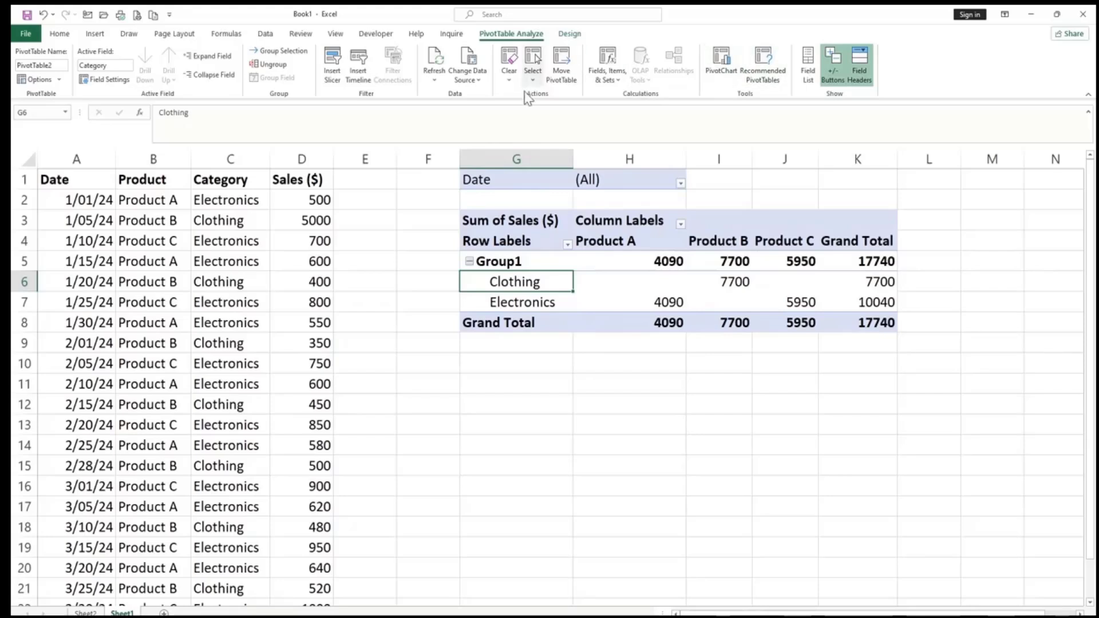
click(723, 57)
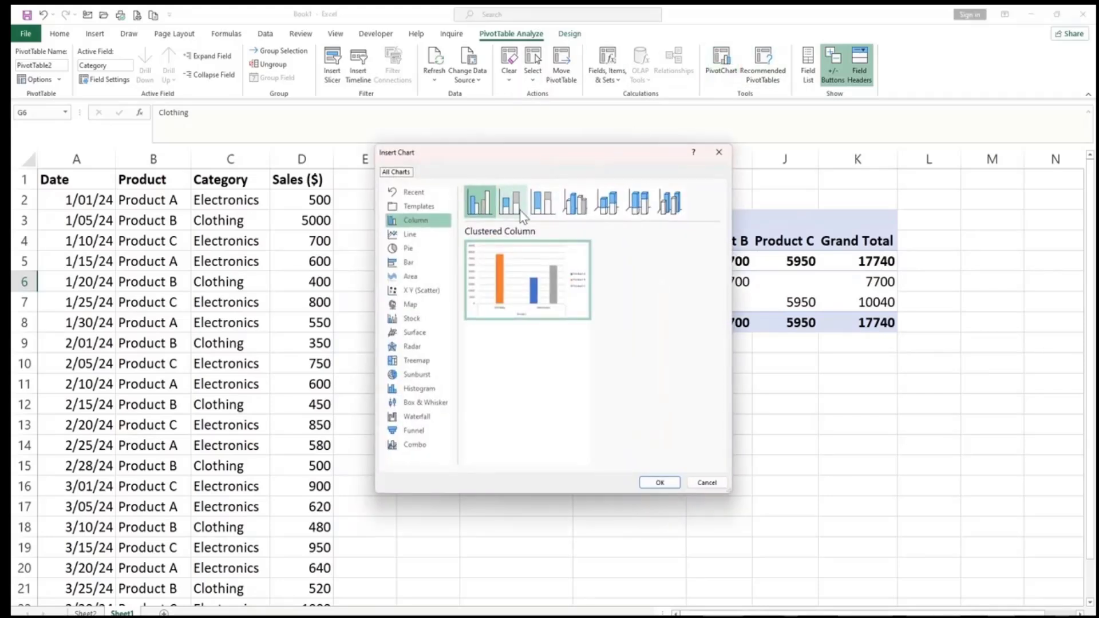
click(411, 235)
click(409, 249)
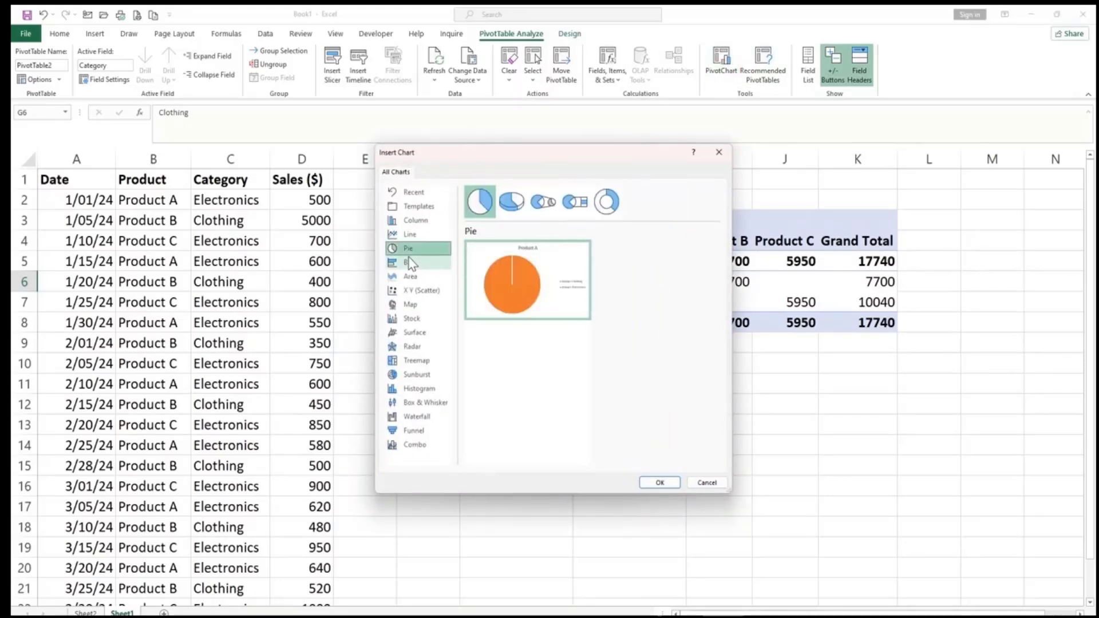
click(409, 262)
click(408, 248)
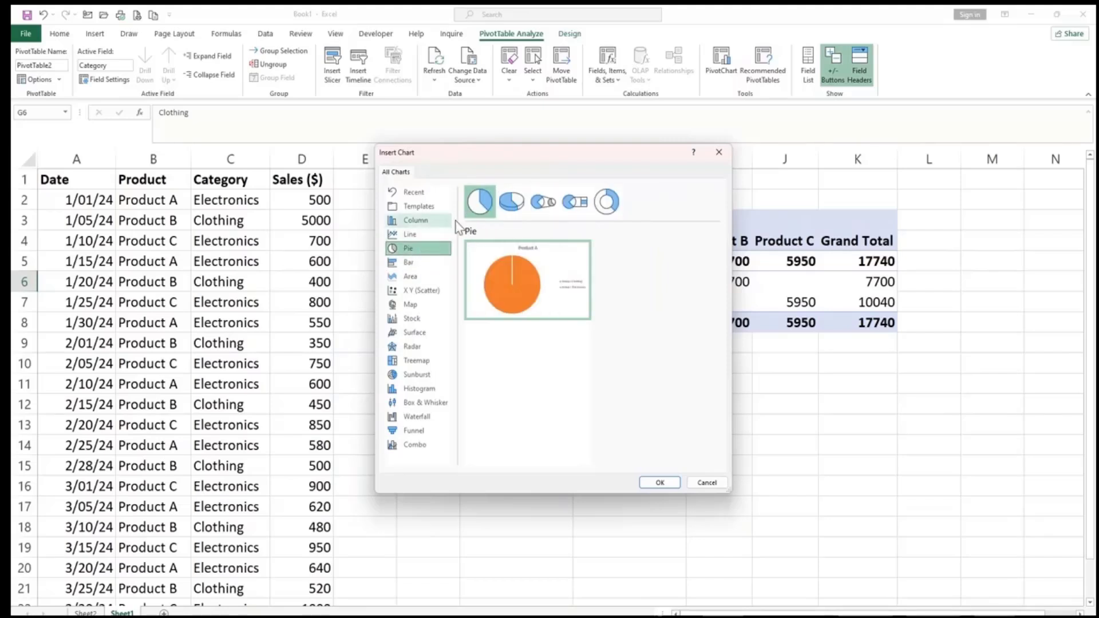
click(424, 223)
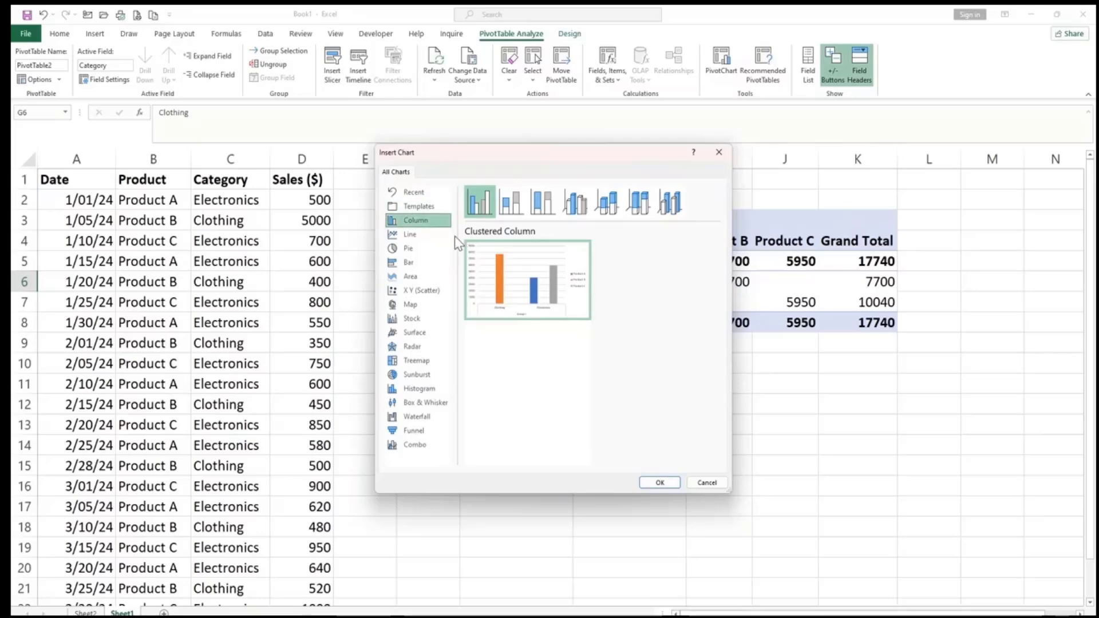
click(422, 251)
click(656, 482)
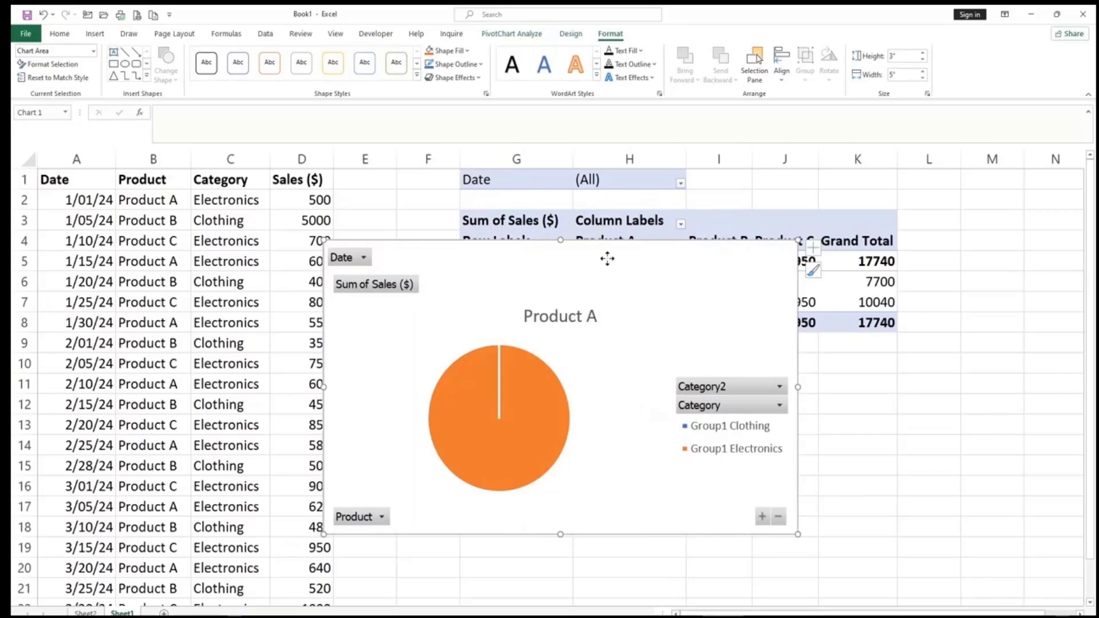
drag(607, 258, 541, 290)
click(493, 265)
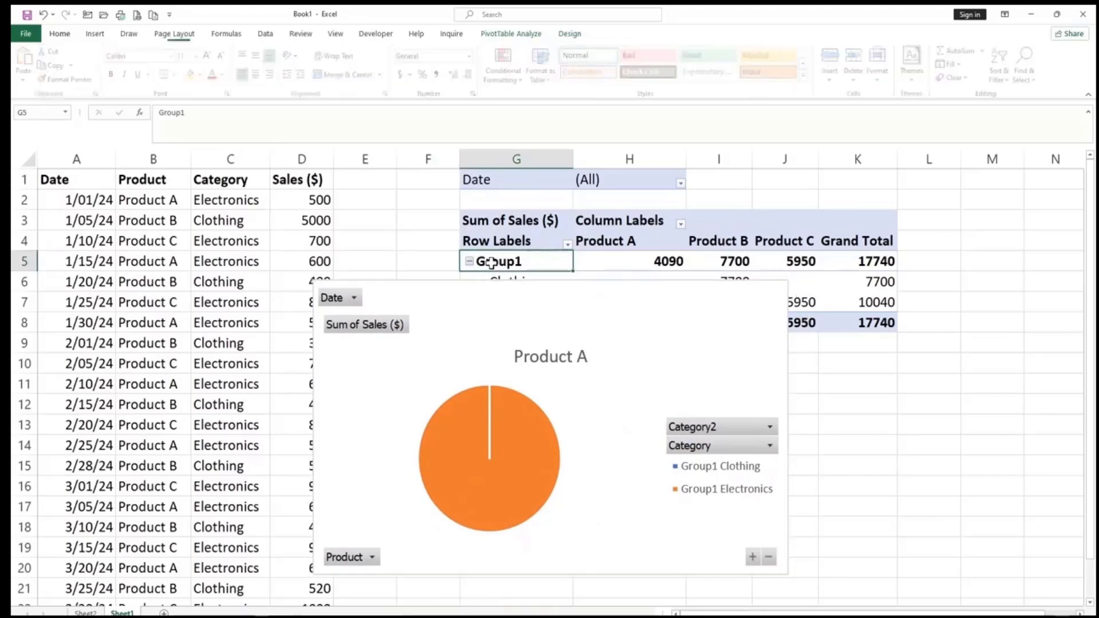
- Ungroup the Group1 row item of the pivot table back into separate Clothing and Electronics rows
right_click(494, 266)
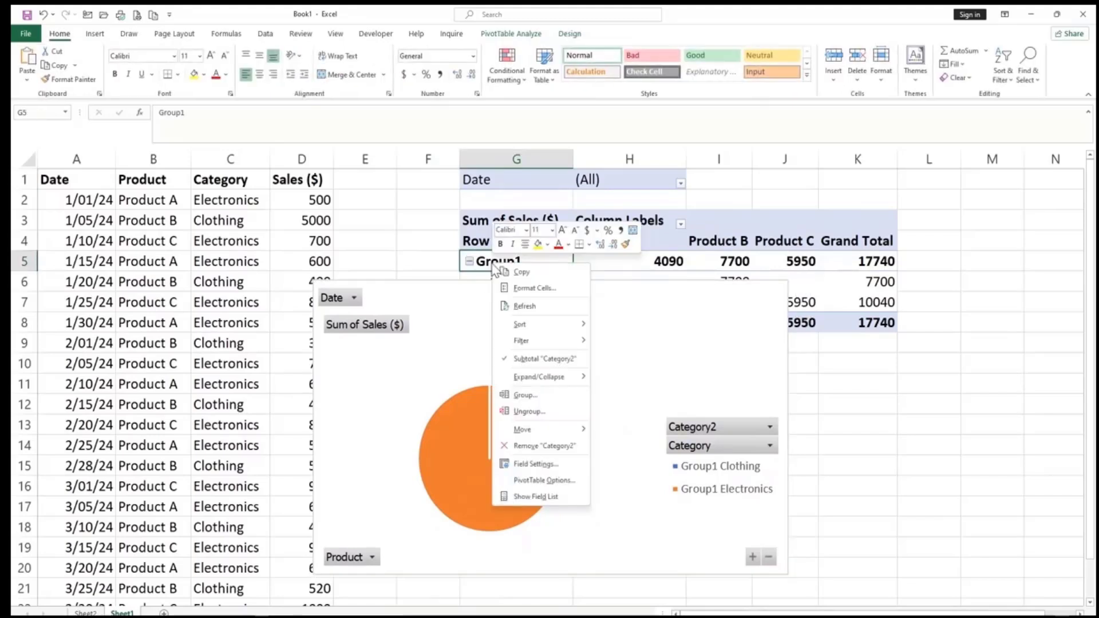
click(522, 411)
- Examine the ungrouped pie PivotChart's Category legend and Product A pie series, leaving the chart deselected
click(662, 332)
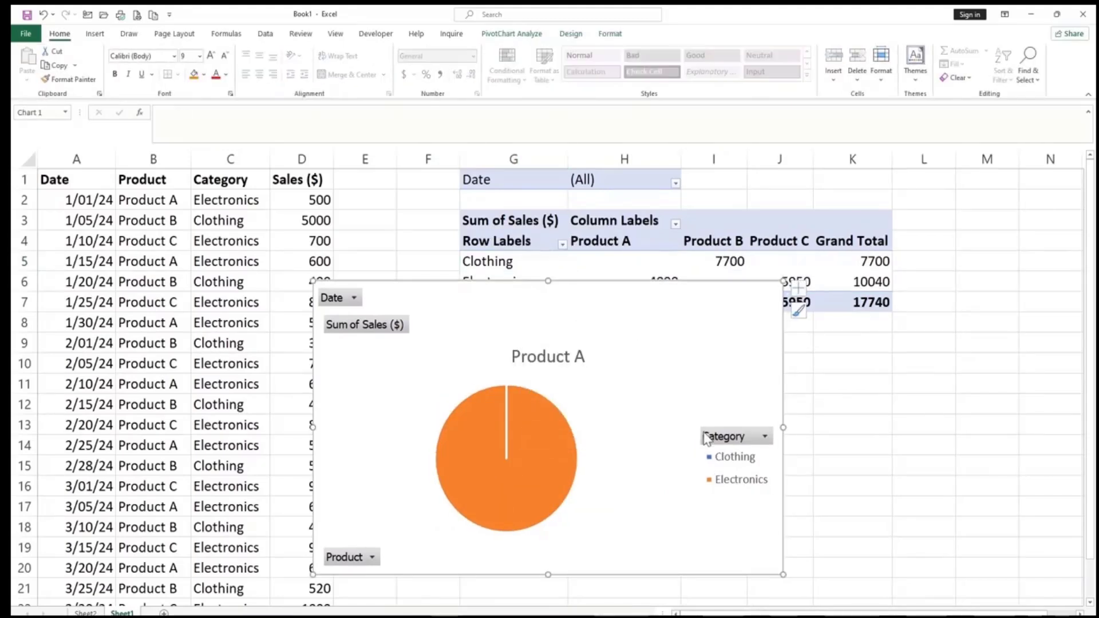
click(733, 467)
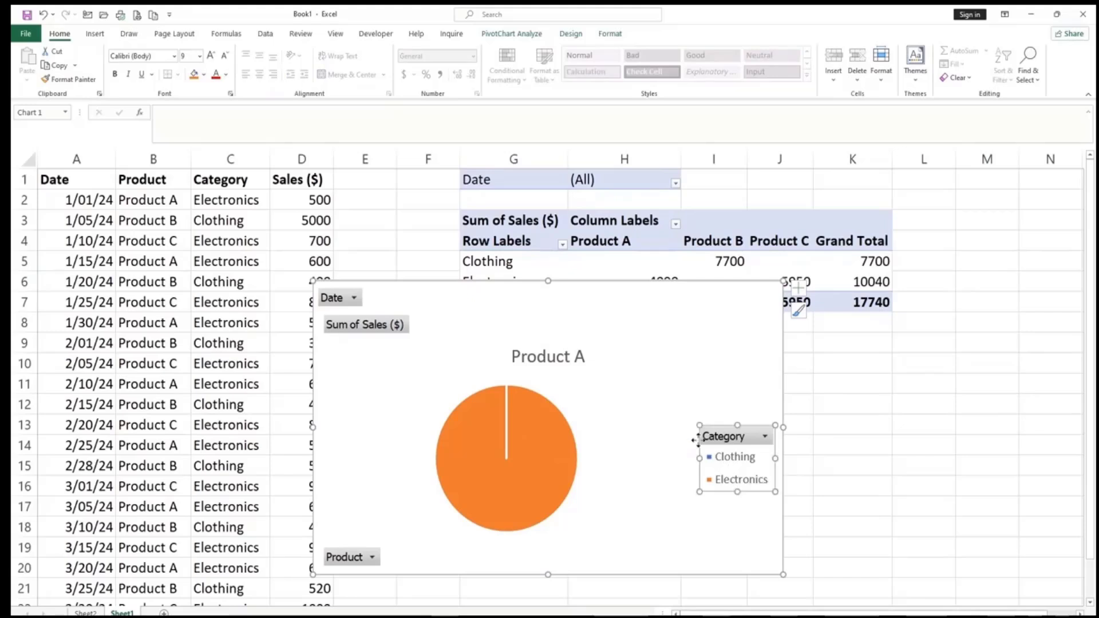
click(503, 416)
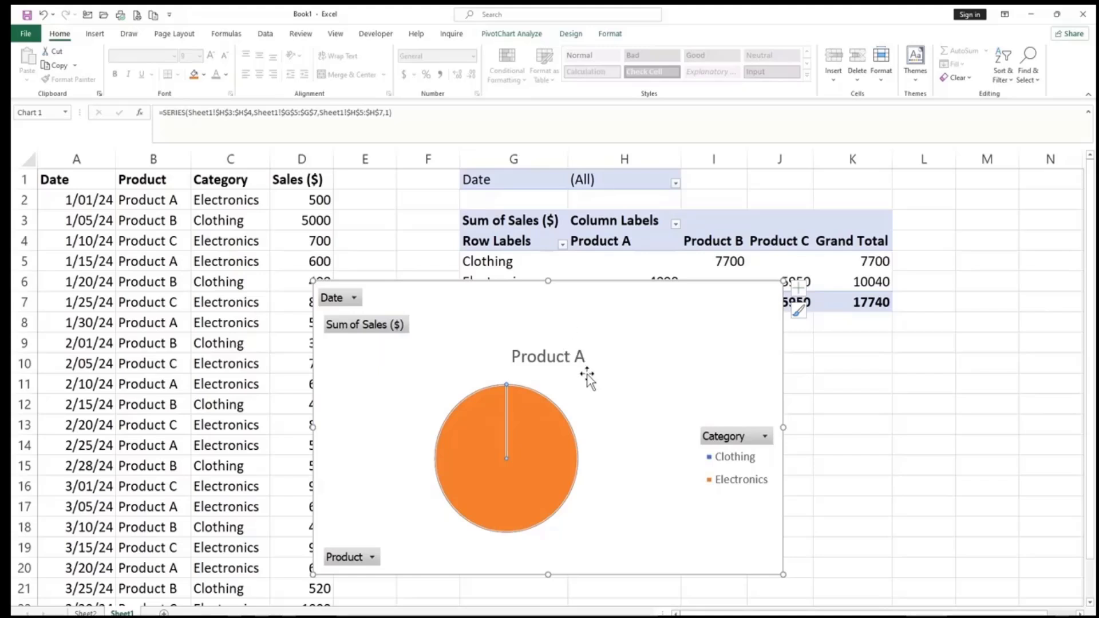
click(879, 383)
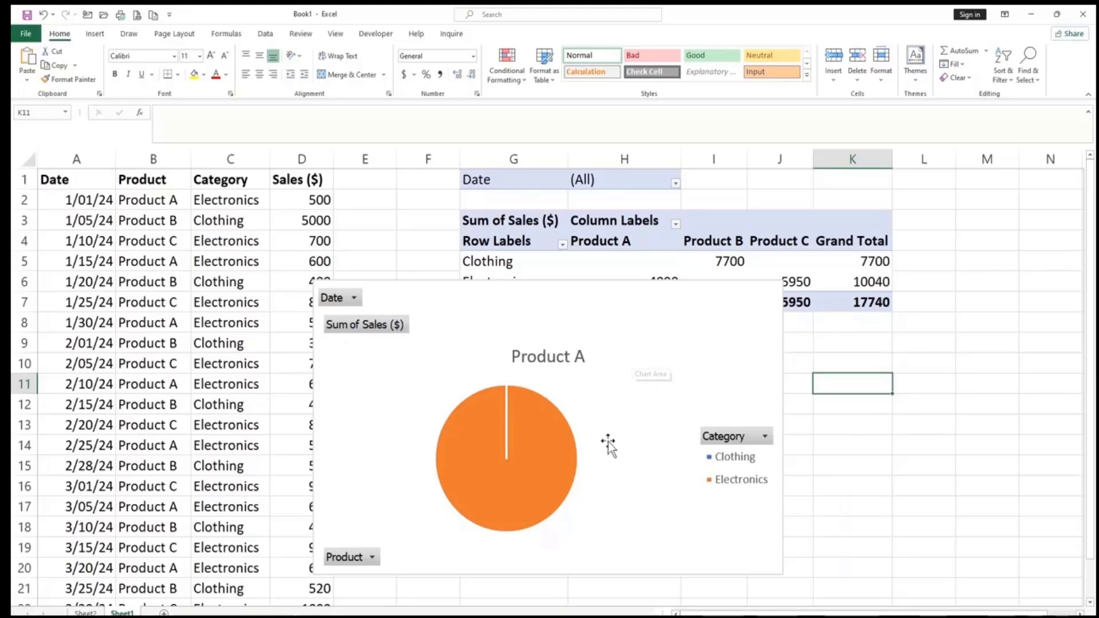
mouse_move(577, 433)
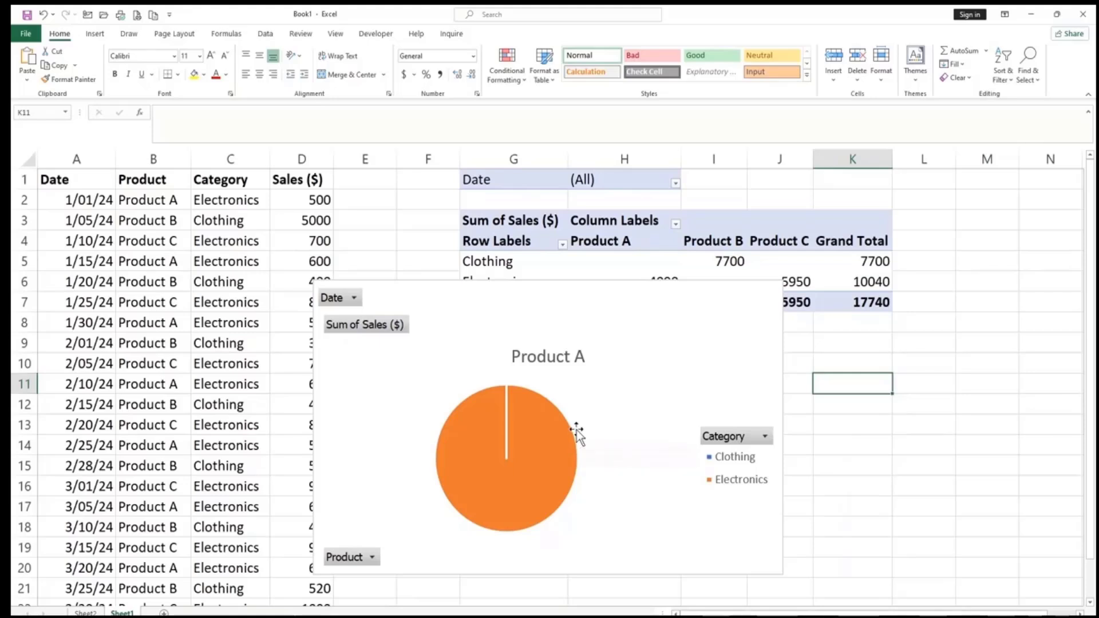